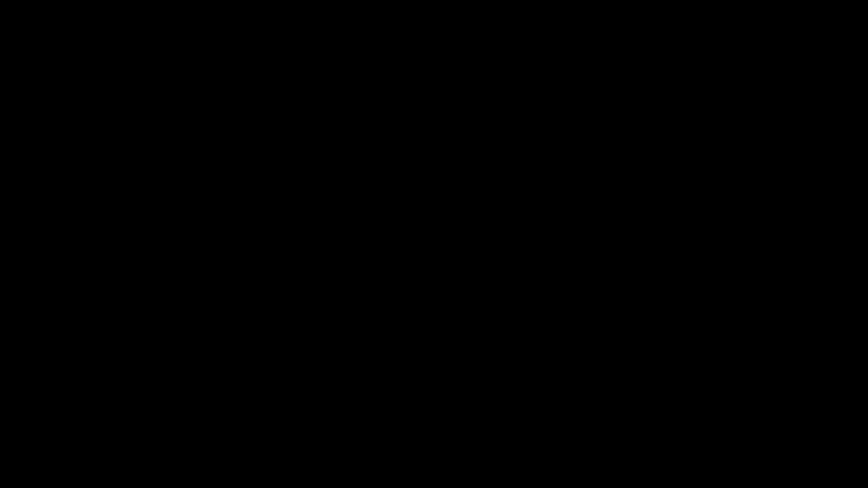
Step: Try to delete EXAMPLE_MALWARE_FOLDER from Program Files, then retry the deletion
key("Delete")
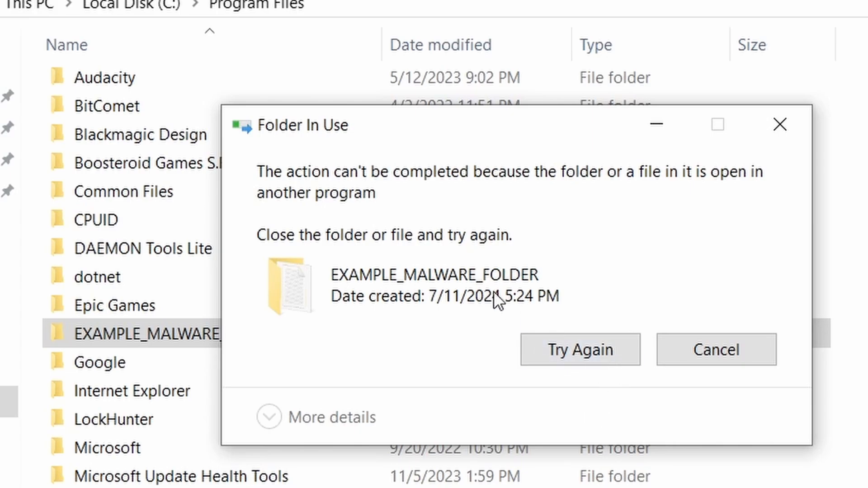
left_click(570, 355)
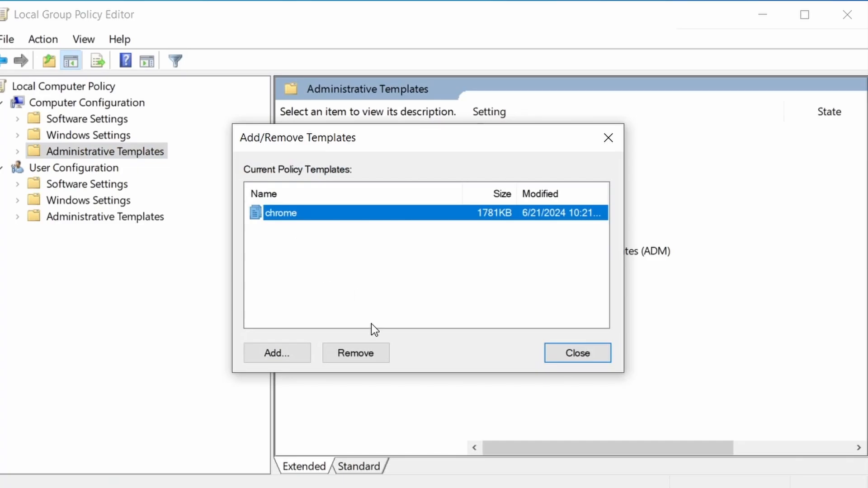
Step: Remove the chrome policy template from the computer's Administrative Templates and close the template list
left_click(364, 353)
left_click(605, 351)
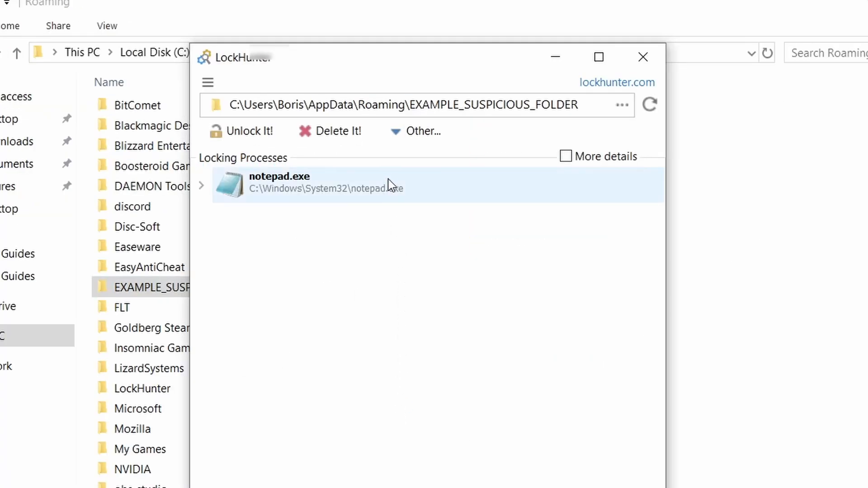
Step: Delete the locked EXAMPLE_SUSPICIOUS_FOLDER in AppData\Roaming with LockHunter
left_click(355, 135)
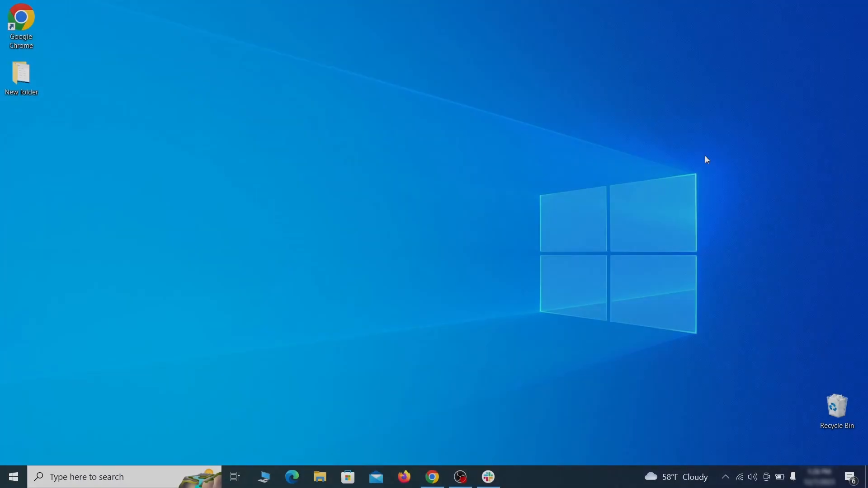
Step: Open the Apps & features settings and sort the installed apps by install date
key("super")
type("apps & ")
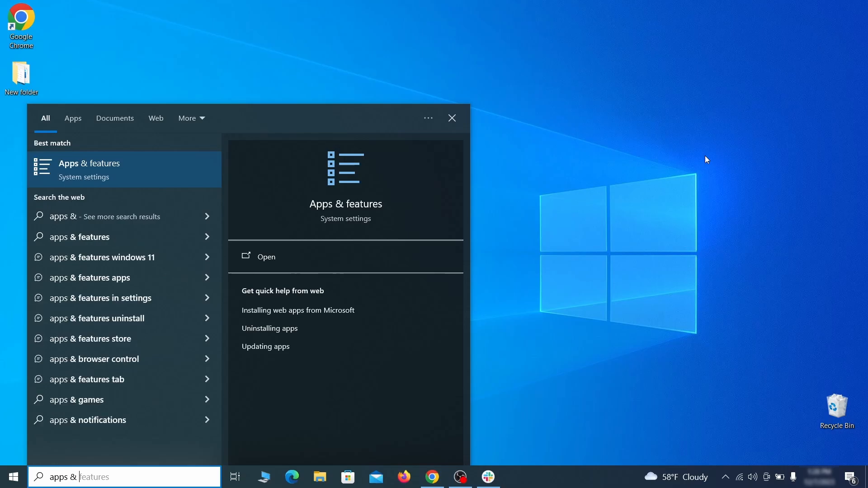
type("features")
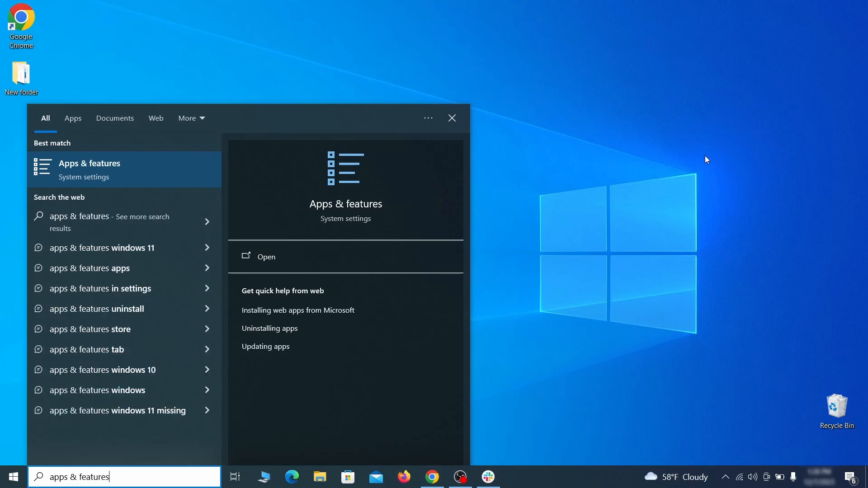
key("Return")
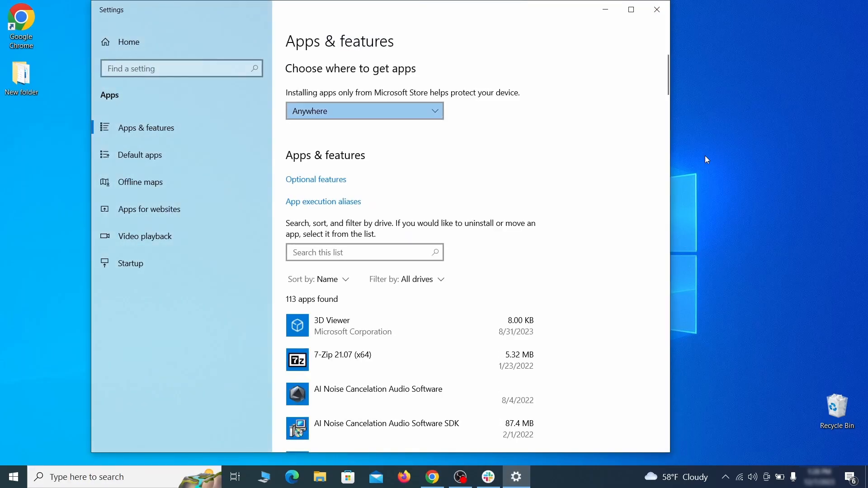
left_click(336, 280)
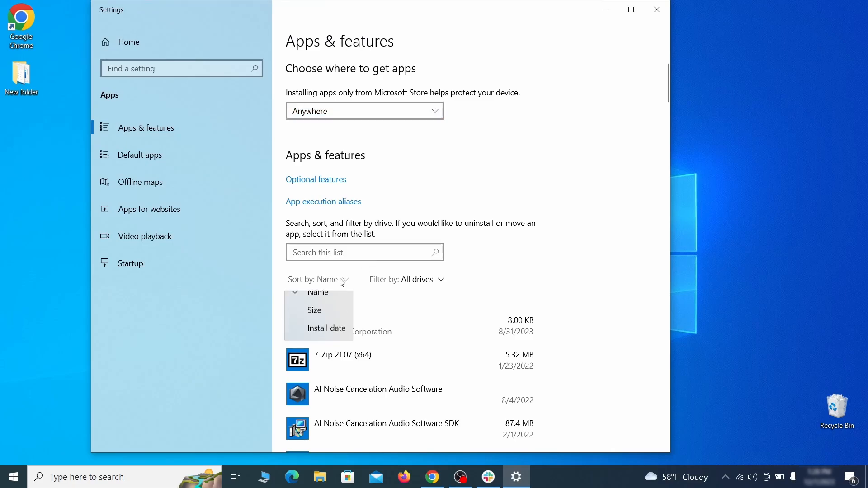
left_click(333, 339)
scroll(464, 302, "down", 3)
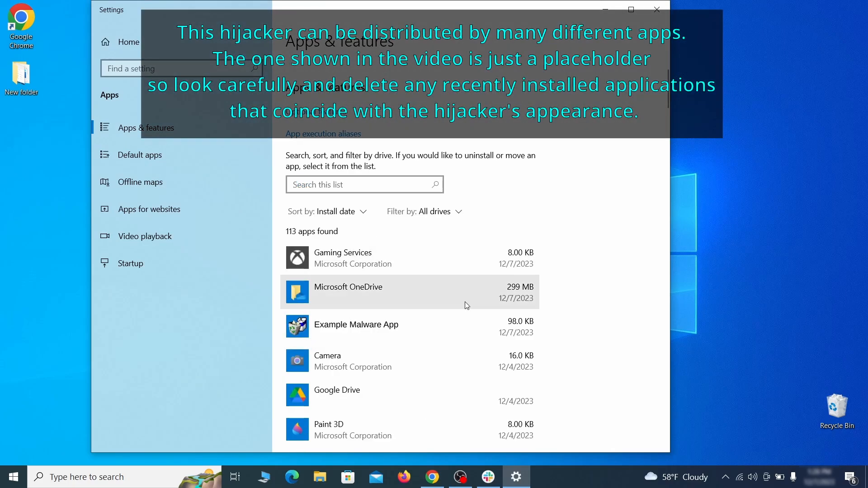
Step: Uninstall Example Malware App, finish its uninstall wizard and close Settings
left_click(442, 321)
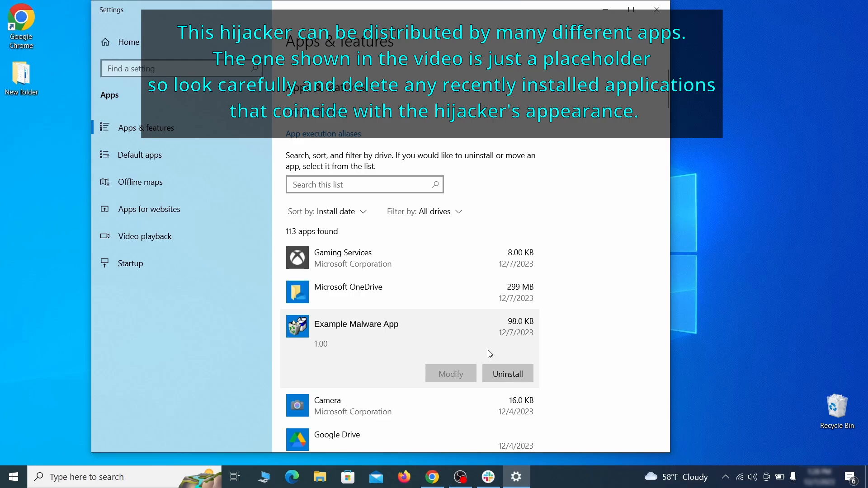
left_click(508, 374)
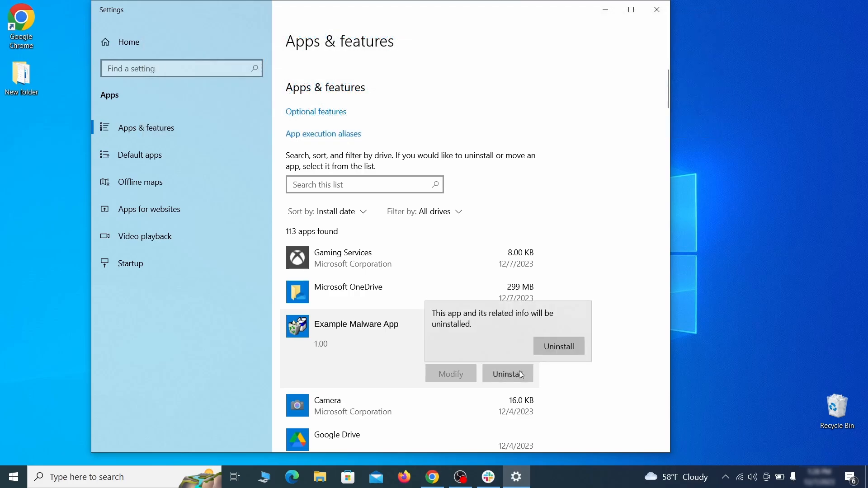
left_click(576, 346)
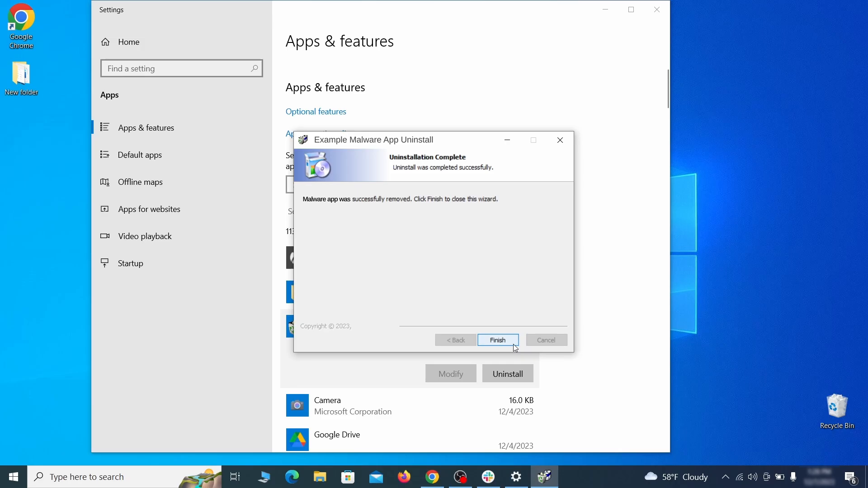
left_click(498, 340)
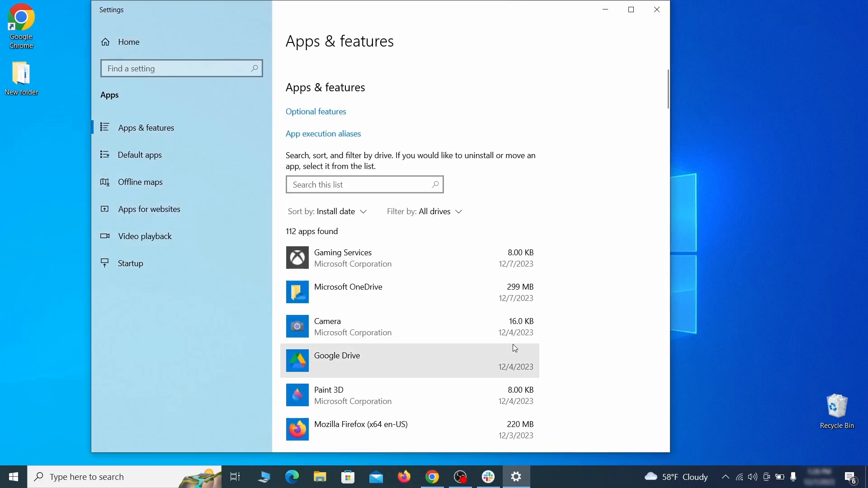
left_click(666, 13)
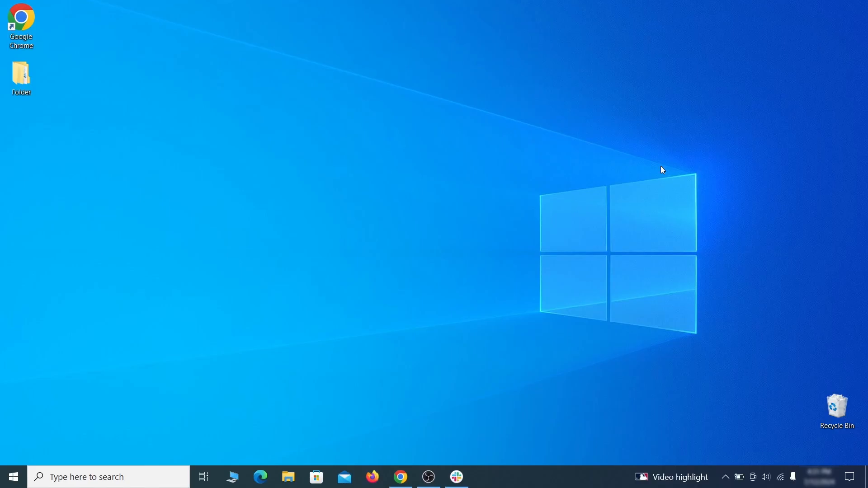
Step: Set File Explorer Options to show hidden files, folders, and drives, and apply the change
left_click(16, 475)
type("folder options")
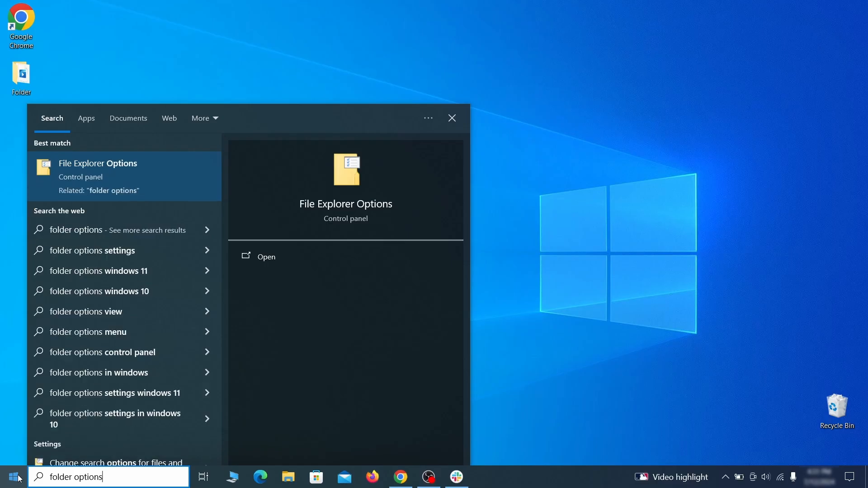
key("Return")
left_click(170, 110)
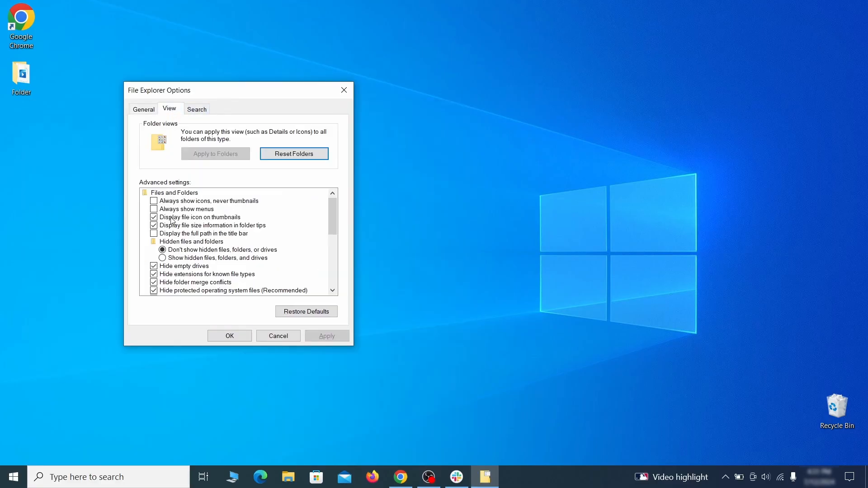
left_click(163, 258)
left_click(327, 335)
left_click(229, 337)
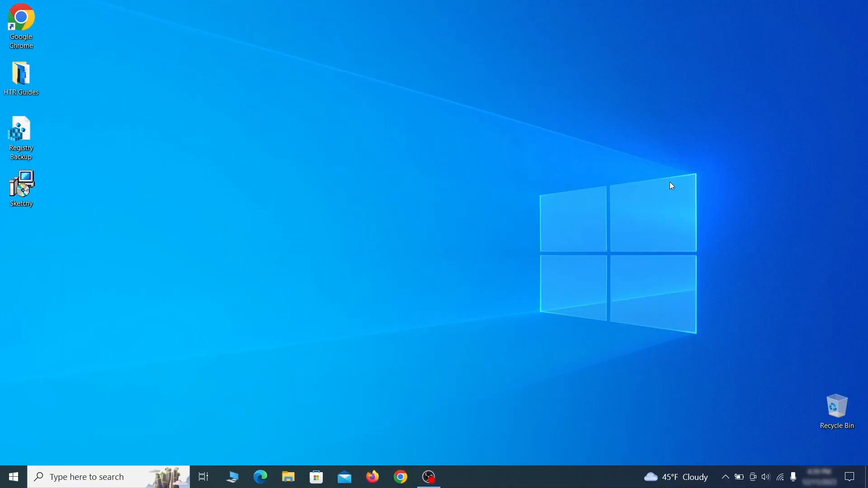
Step: Open Task Scheduler and list the tasks in the Task Scheduler Library
key("super")
type("task sched")
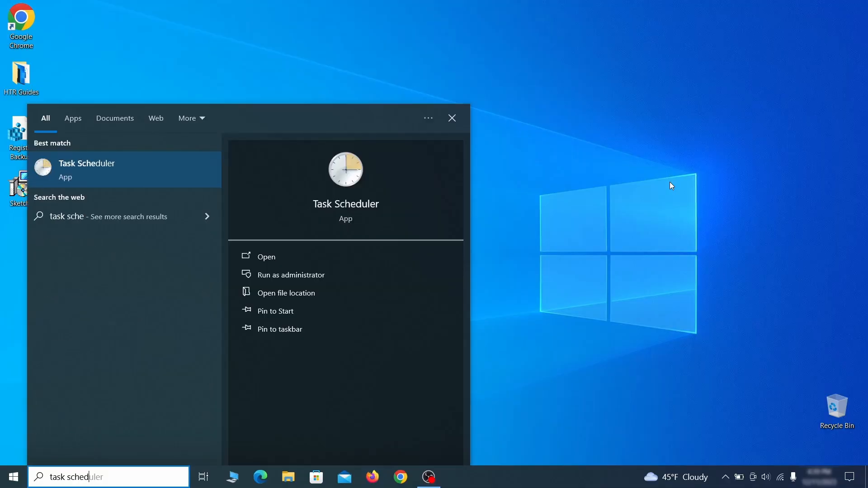
type("uler")
key("Return")
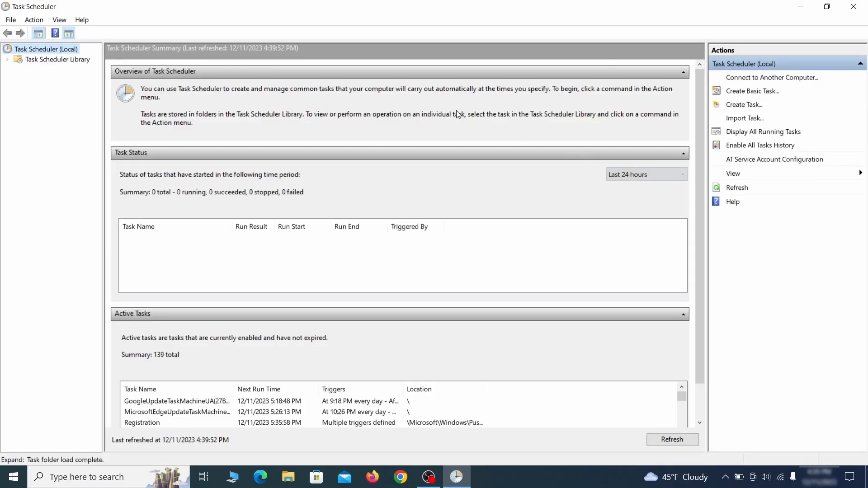
left_click(78, 61)
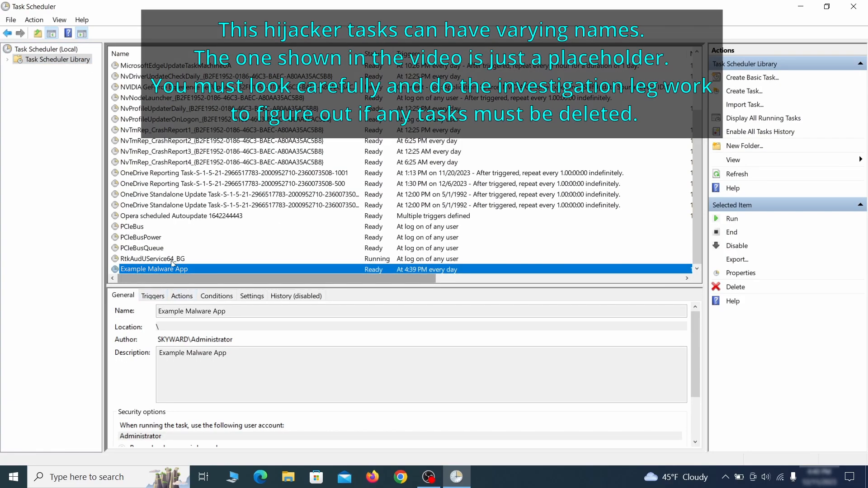
Step: Examine the triggers and actions in the Example Malware App task's properties, then close them
right_click(249, 270)
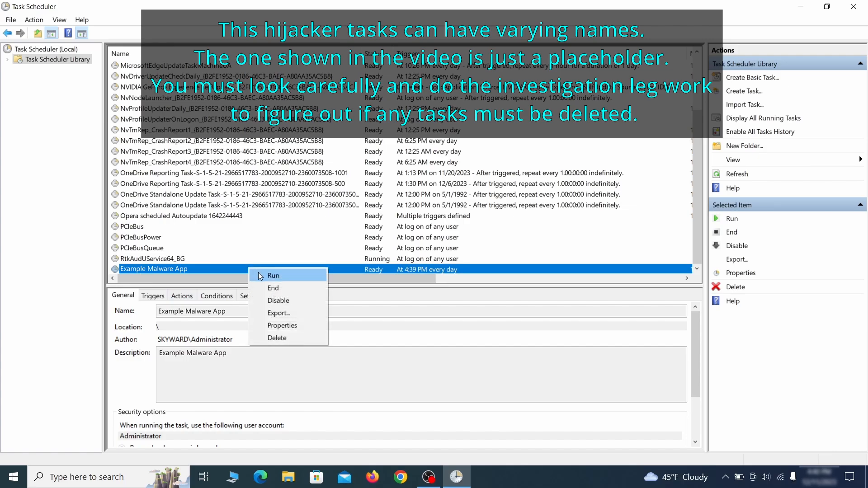
left_click(286, 329)
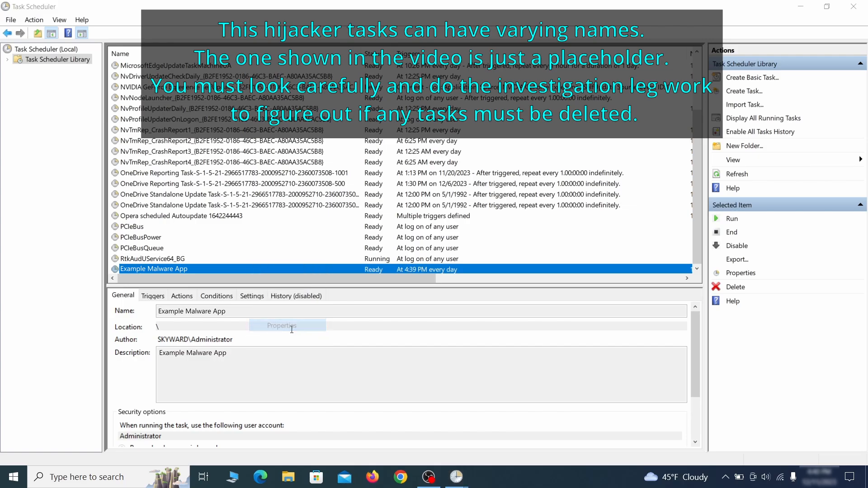
left_click(99, 74)
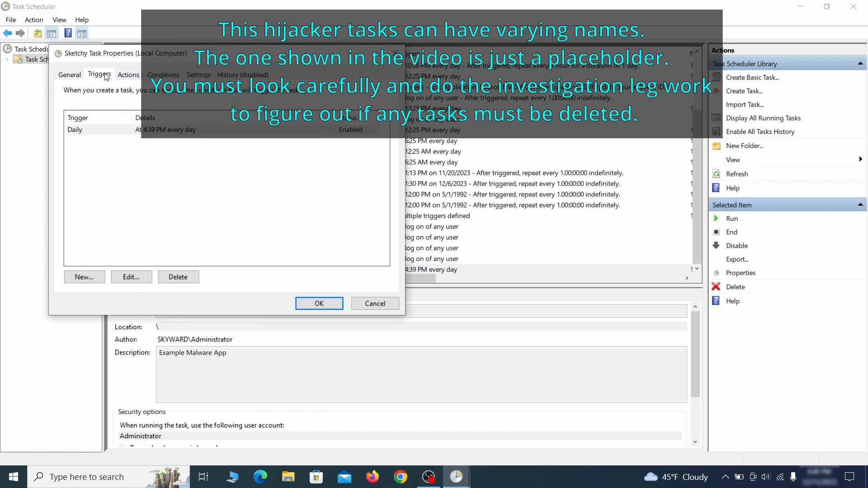
left_click(129, 75)
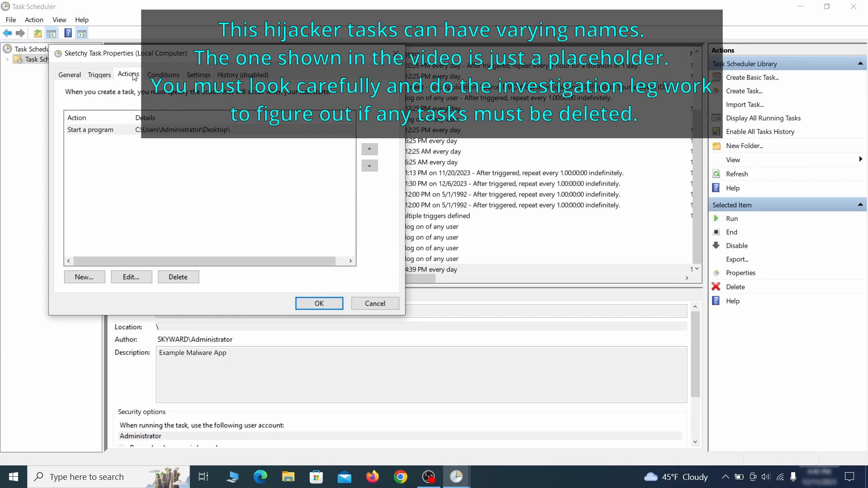
key("Escape")
Step: Delete the Example Malware App task from the library and confirm the deletion
right_click(279, 269)
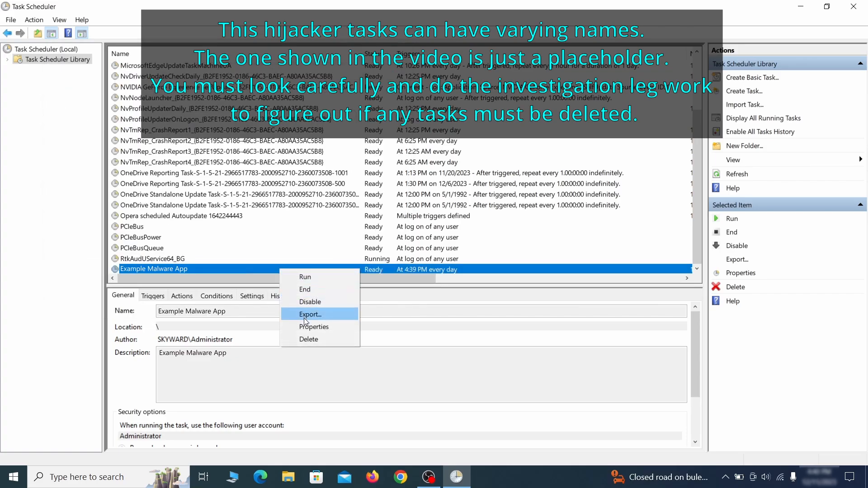
left_click(308, 337)
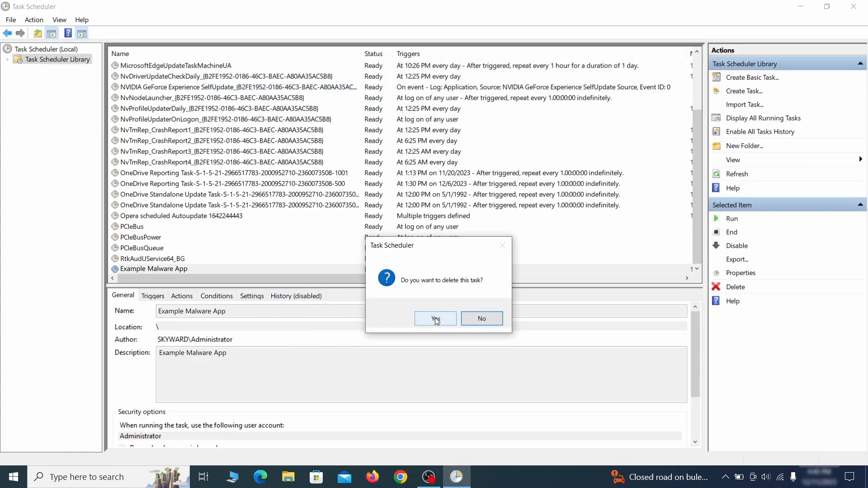
left_click(436, 318)
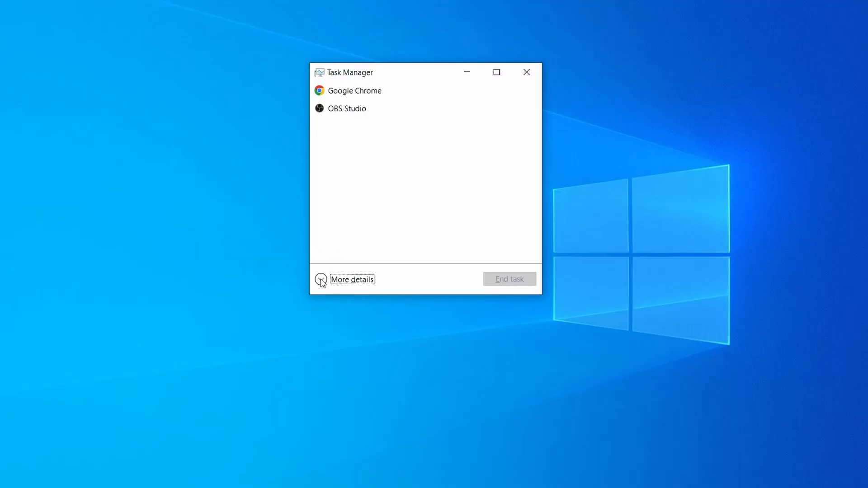
Step: Expand Task Manager to its detailed view and sort the processes by CPU, then by memory usage
left_click(322, 280)
left_click(426, 103)
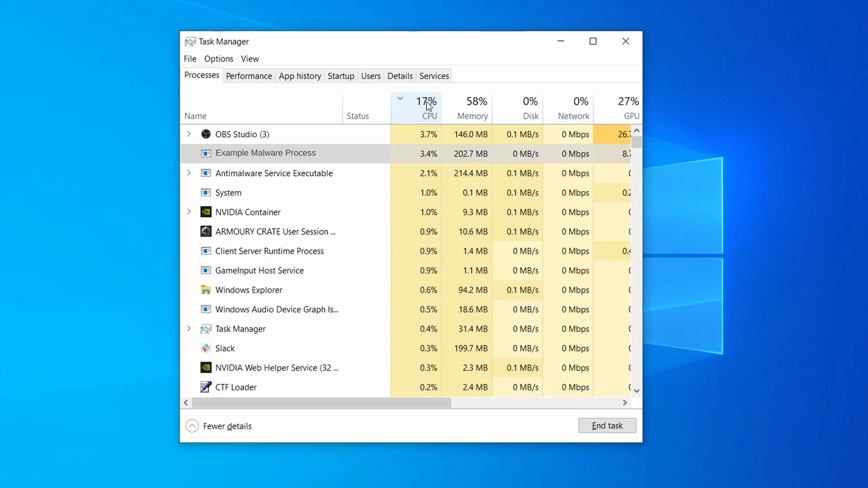
left_click(472, 106)
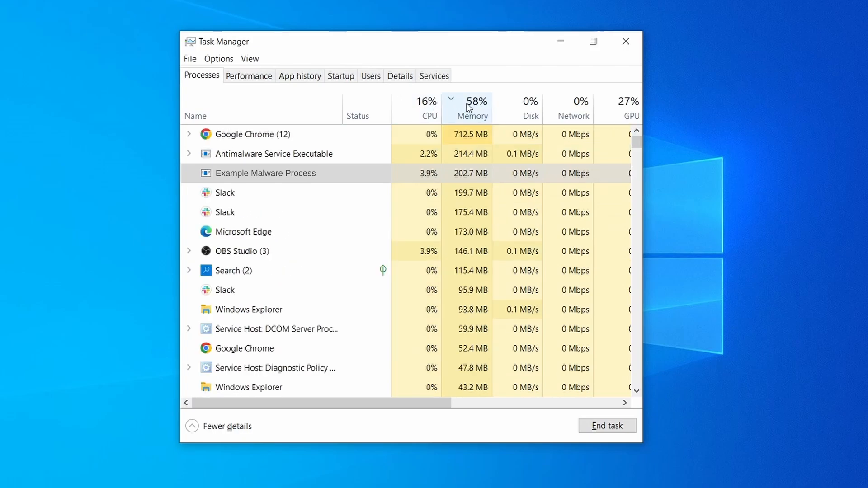
Step: Open the file location of Example Malware Process and delete all the files in that folder
right_click(415, 174)
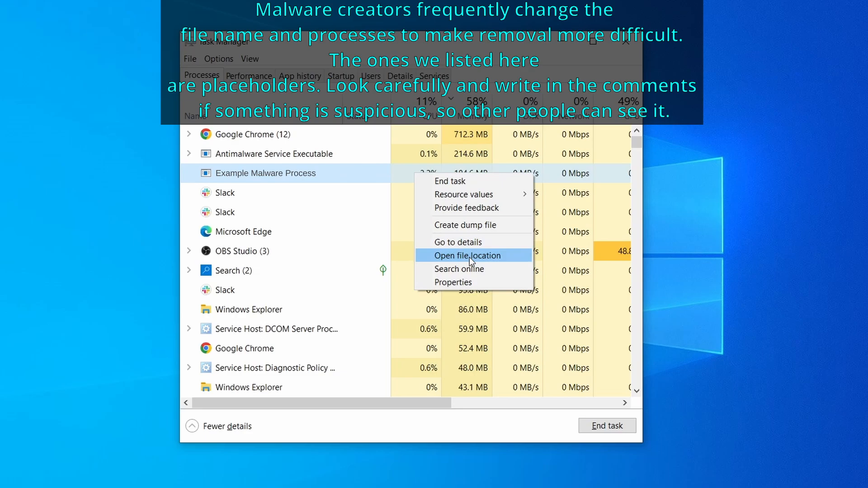
left_click(469, 255)
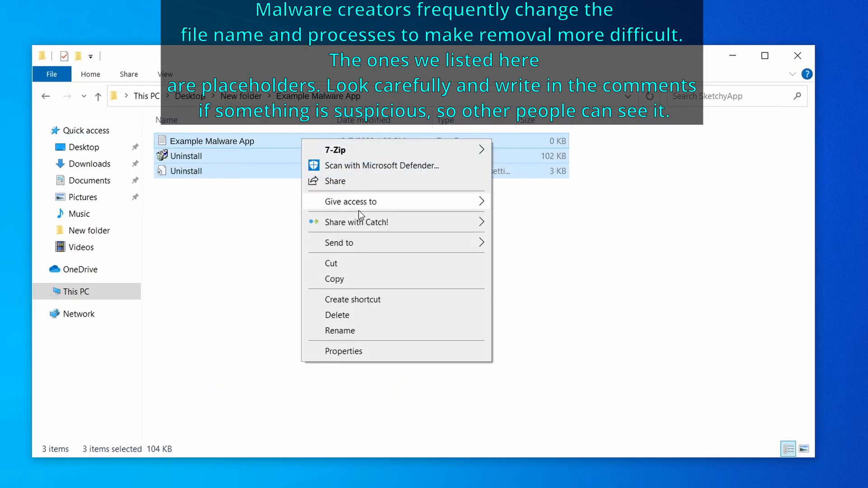
left_click(376, 315)
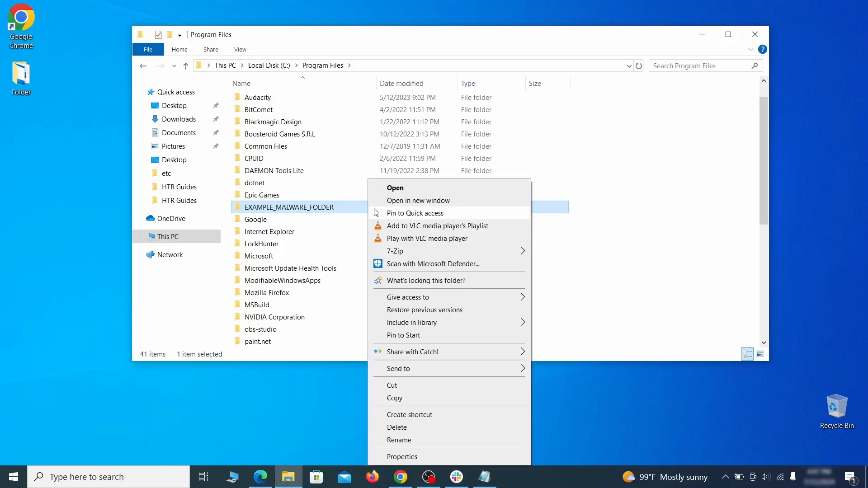
Step: Delete EXAMPLE_MALWARE_FOLDER from the Program Files folder on drive C
left_click(415, 431)
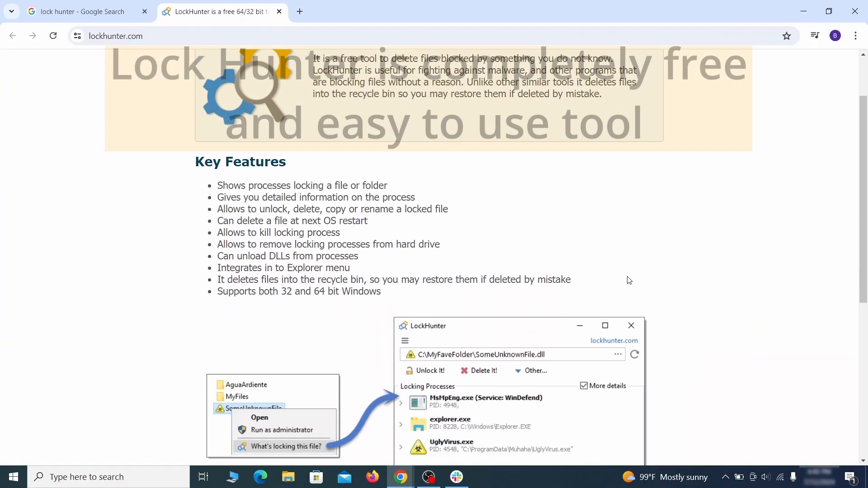
Step: Download the LockHunter installer from lockhunter.com
scroll(628, 280, "down", 6)
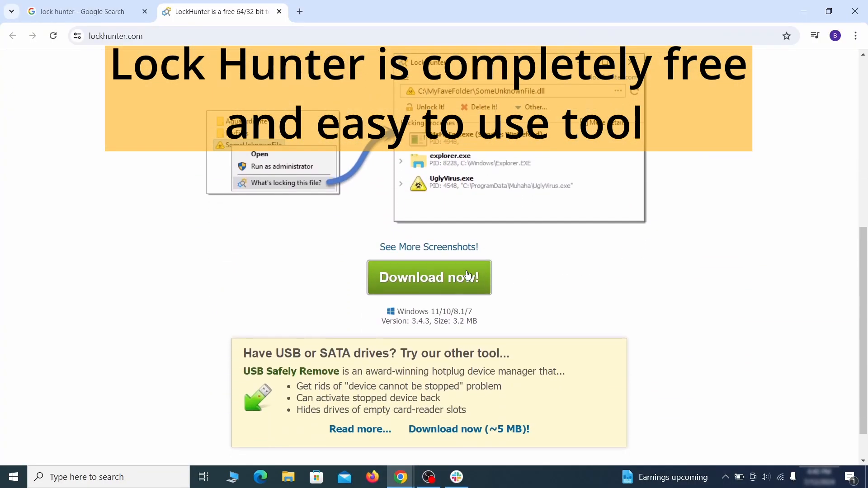
left_click(466, 277)
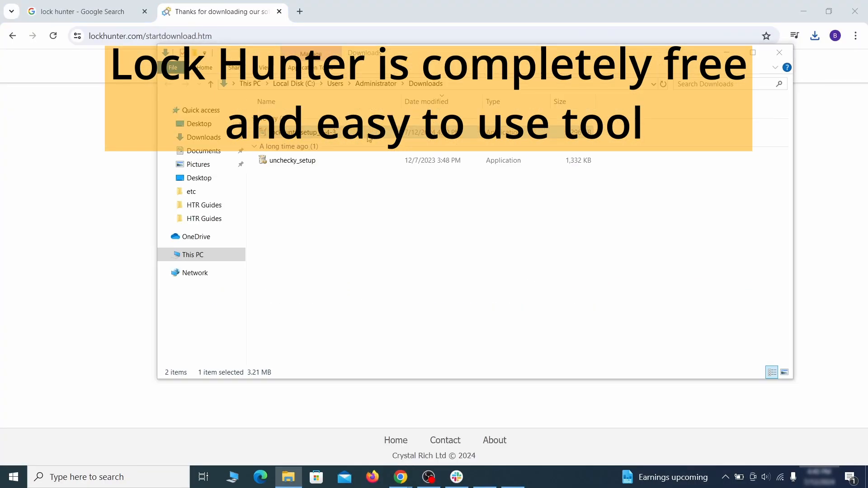
Step: Install LockHunter from the downloaded setup and use it to delete the locked EXAMPLE_MALWARE_FOLDER from Program Files
double_click(369, 138)
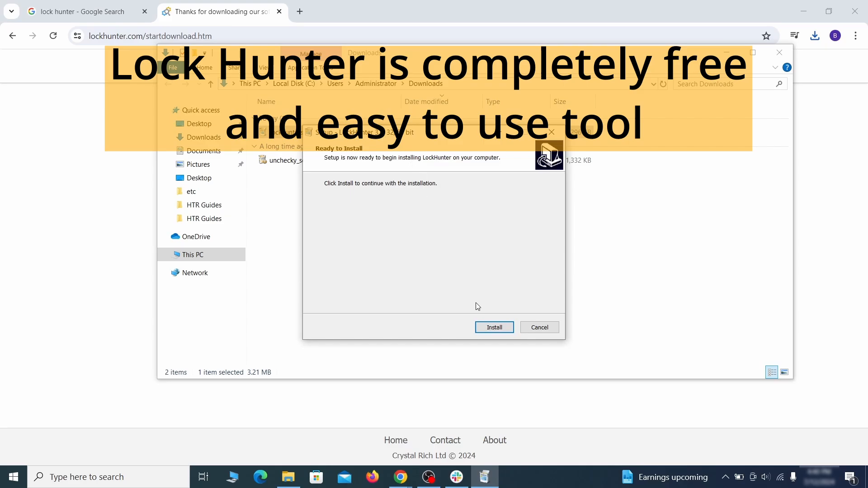
left_click(494, 327)
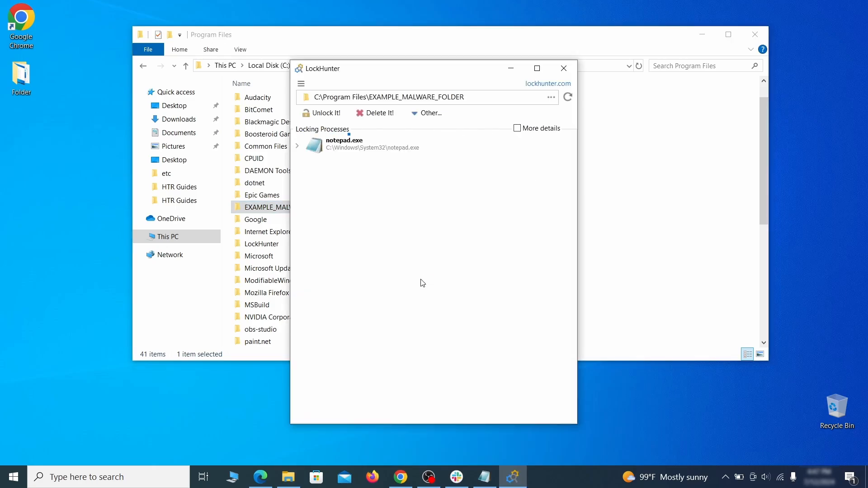
left_click(387, 116)
left_click(478, 287)
left_click(563, 68)
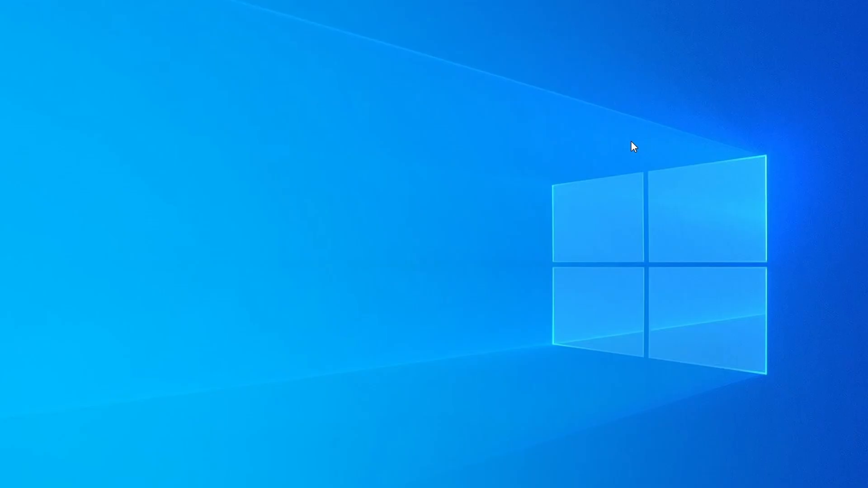
Step: Open Task Manager and sort the processes by CPU, then by memory usage, to look for remaining suspicious ones
key("ctrl+shift+Escape")
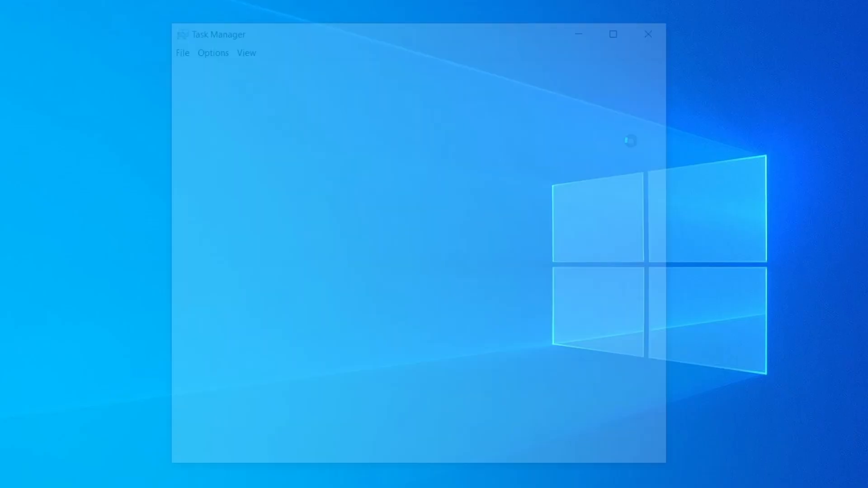
left_click(418, 107)
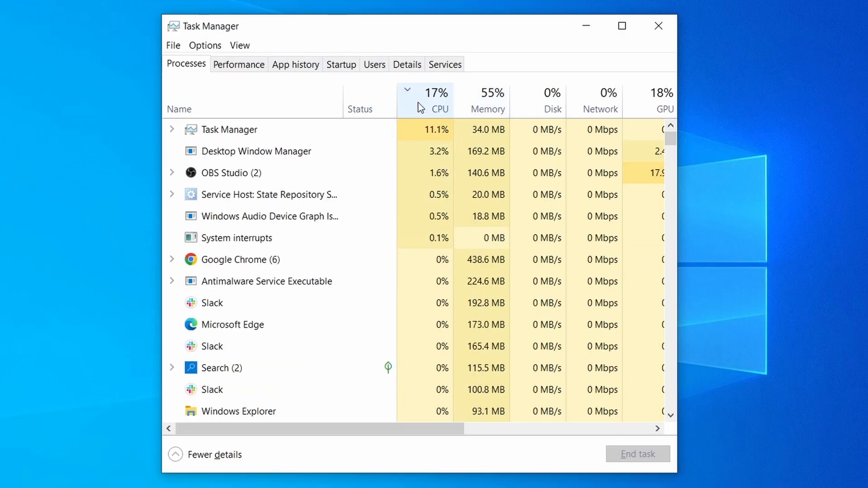
left_click(494, 99)
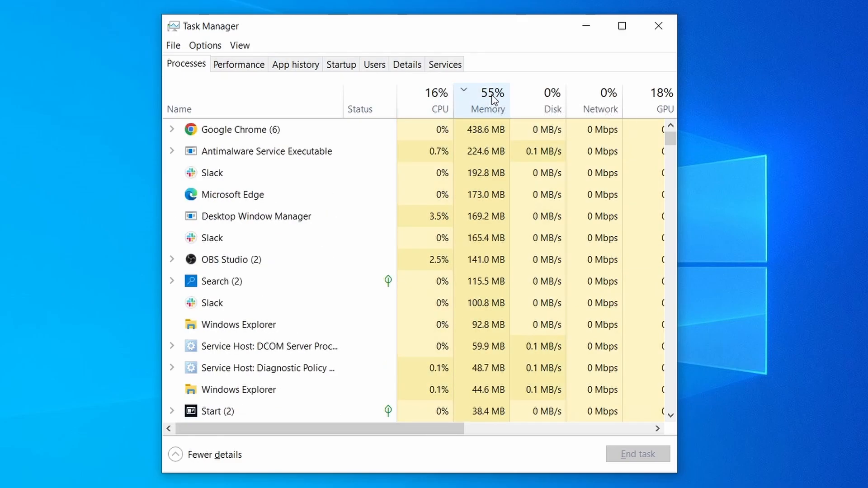
scroll(378, 305, "down", 2)
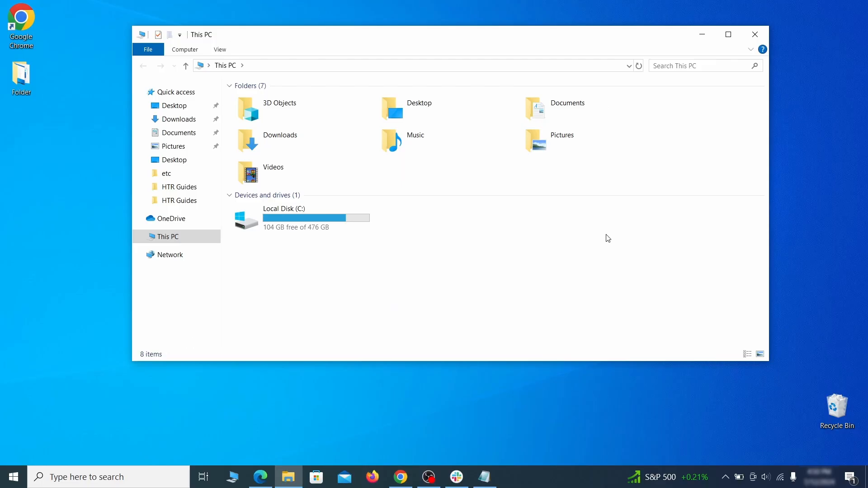
Step: Open the AppData\Roaming folder of the personal user account on drive C
double_click(361, 227)
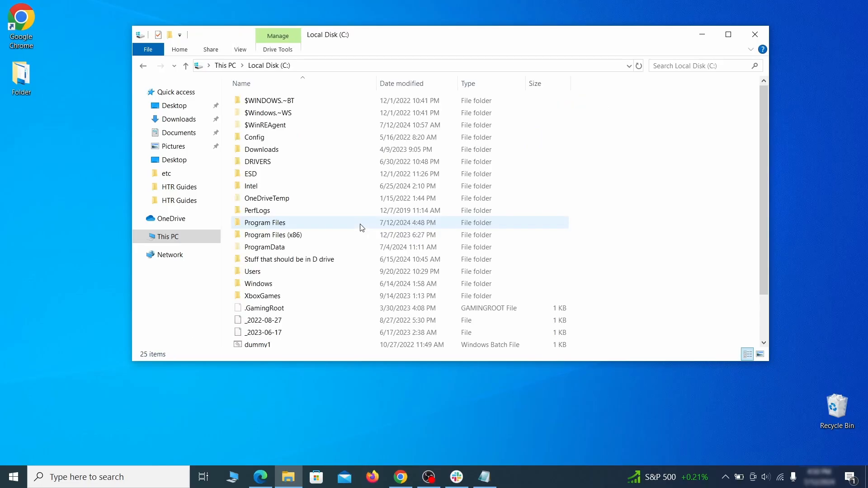
double_click(274, 273)
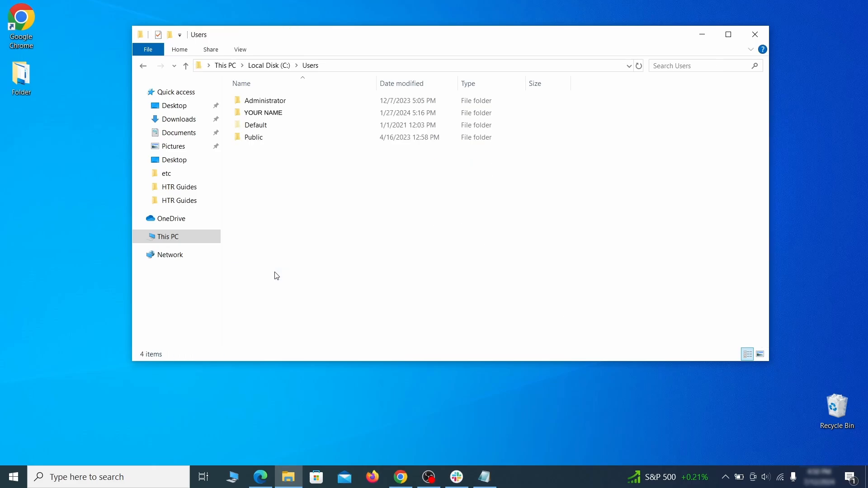
double_click(365, 118)
double_click(360, 162)
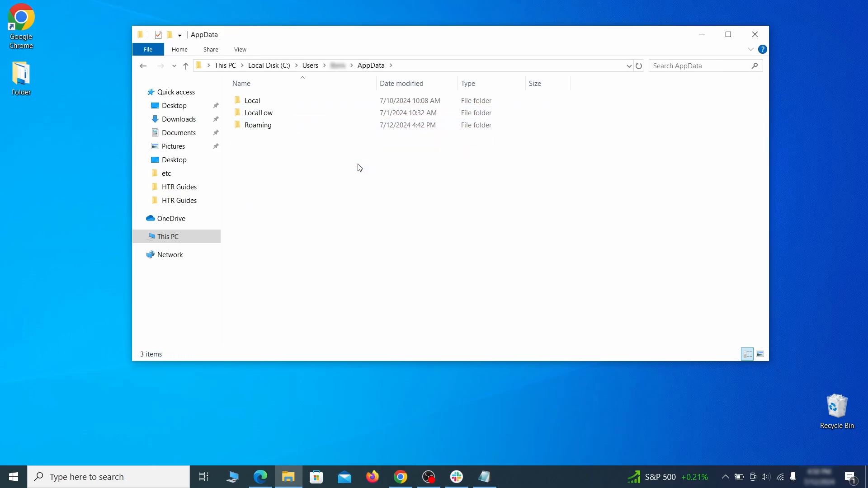
double_click(356, 127)
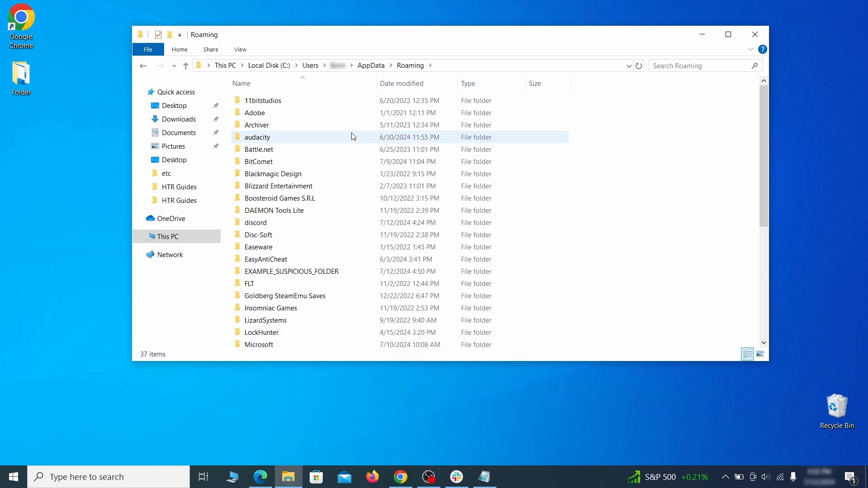
scroll(348, 163, "down", 1)
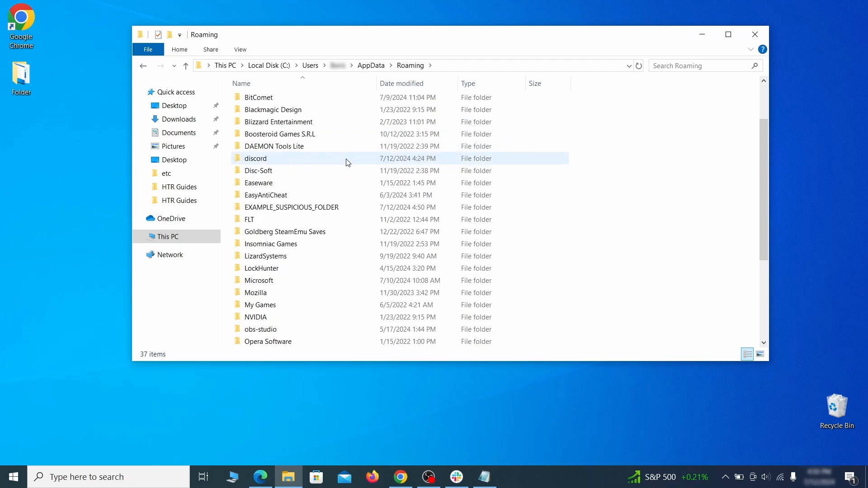
Step: Try to delete EXAMPLE_SUSPICIOUS_FOLDER from the Roaming folder in File Explorer
left_click(357, 209)
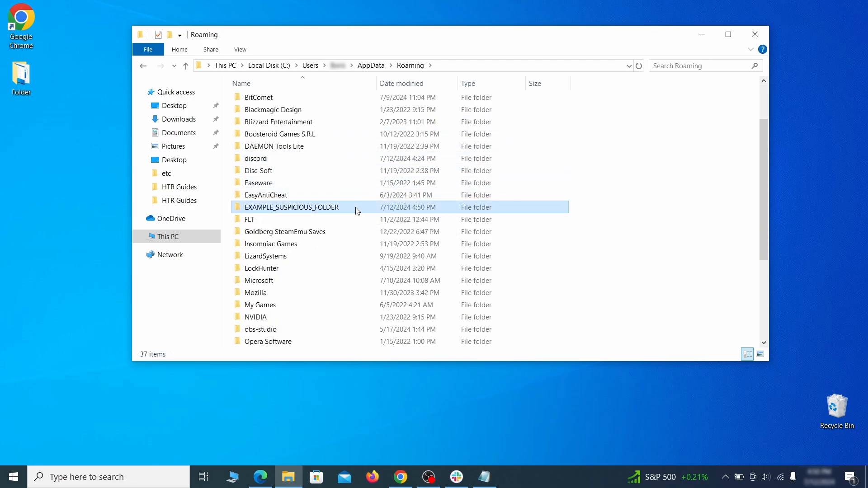
right_click(387, 210)
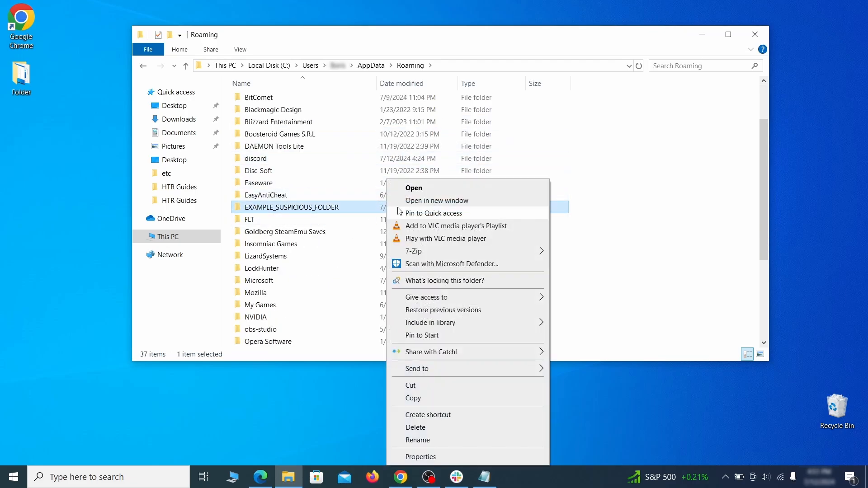
left_click(429, 429)
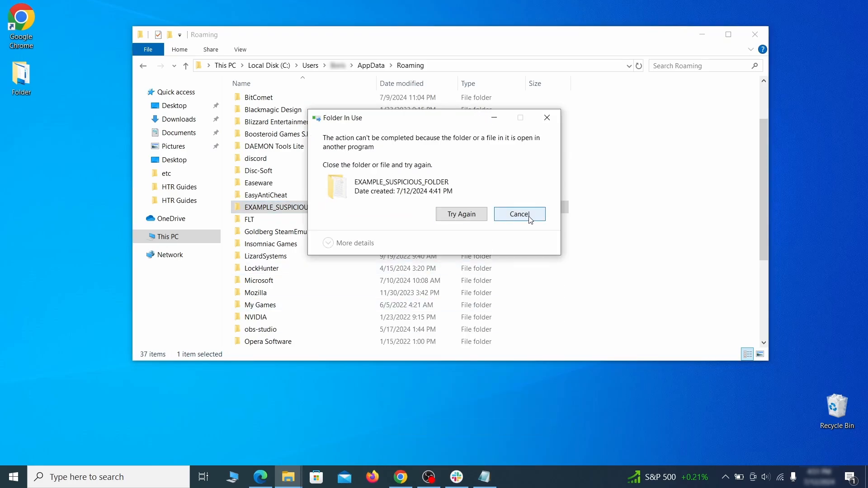
left_click(461, 219)
Step: Check what is locking EXAMPLE_SUSPICIOUS_FOLDER with LockHunter and delete the folder there
right_click(368, 207)
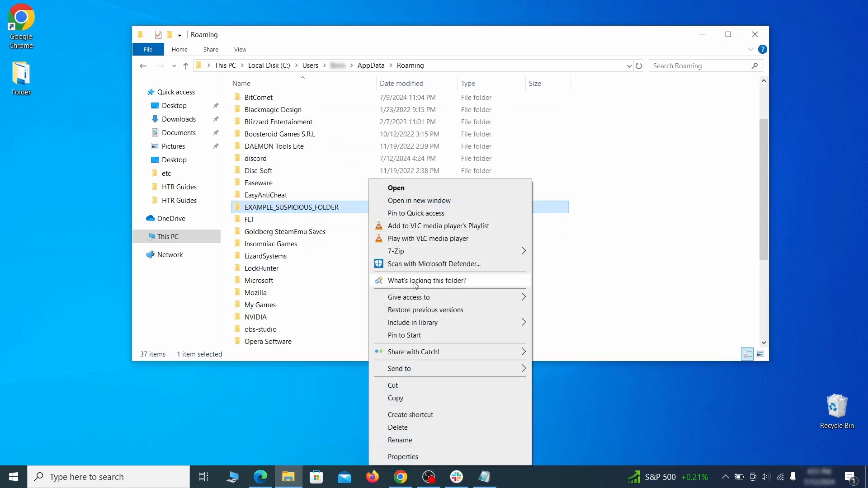
left_click(443, 280)
left_click(377, 113)
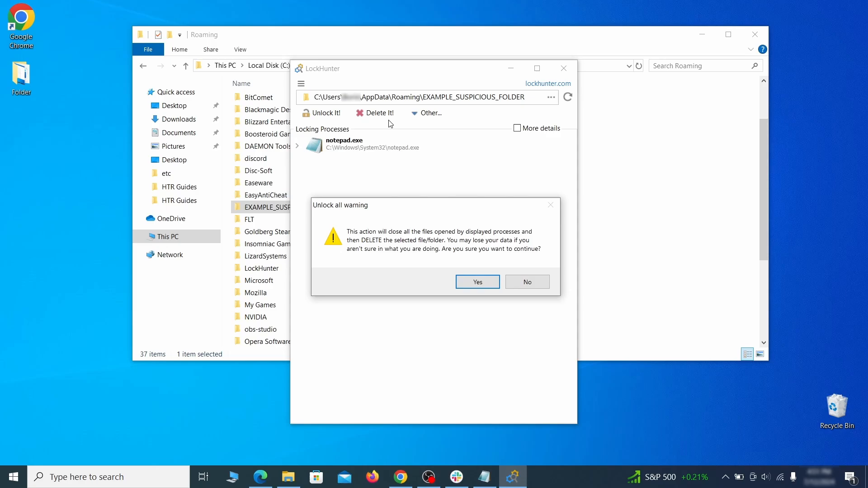
left_click(470, 282)
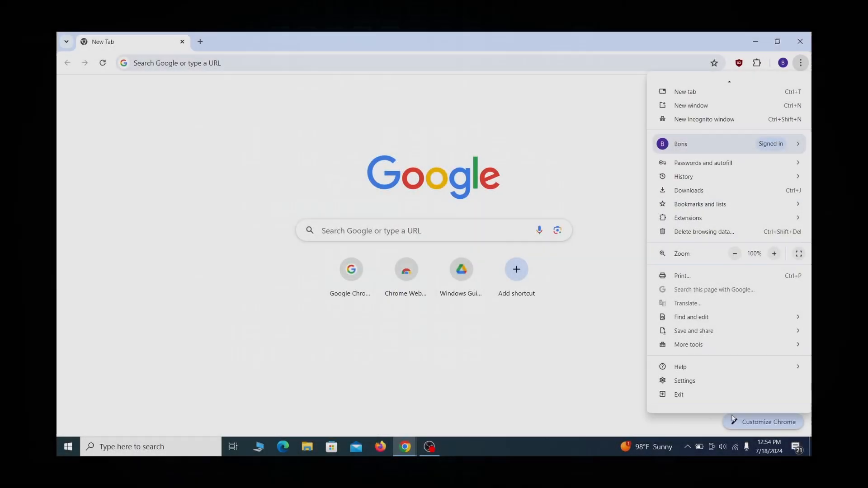
left_click(723, 402)
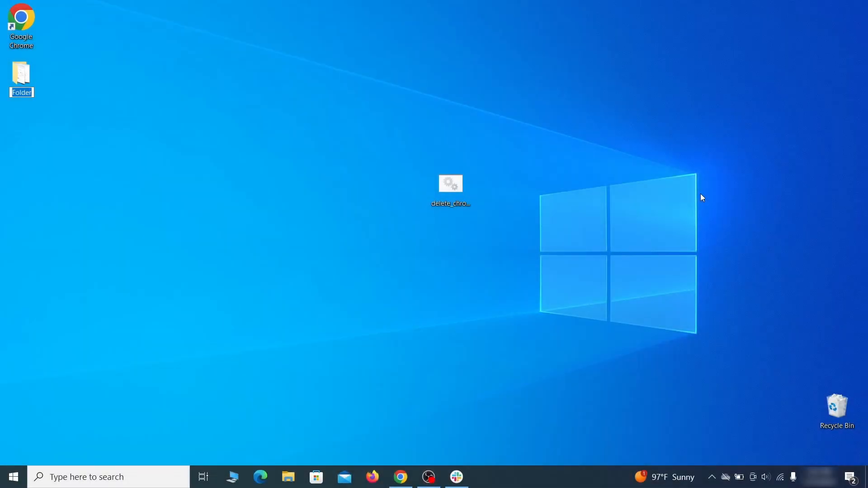
Step: Open the Local Group Policy Editor and select Administrative Templates under Computer Configuration
key("super")
type("edit group policy")
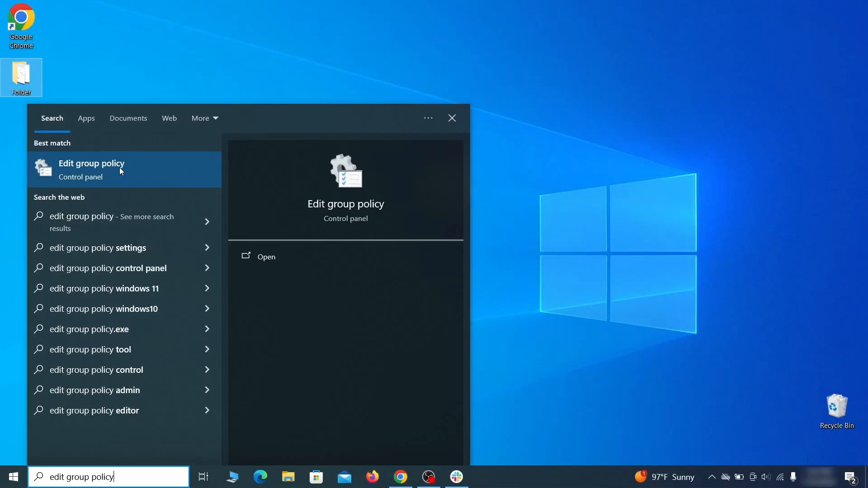
left_click(117, 171)
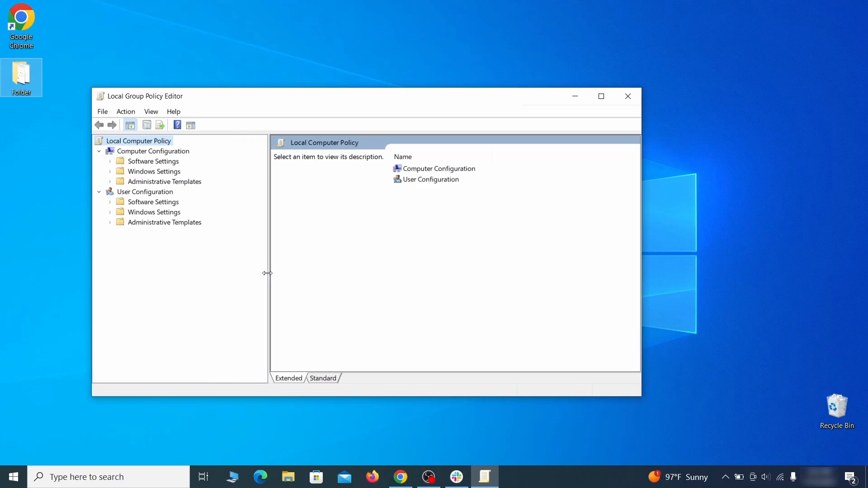
left_click(143, 153)
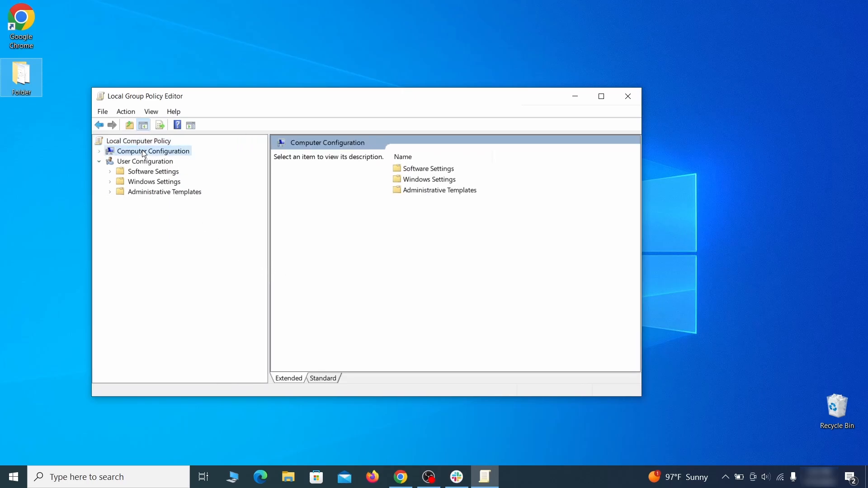
left_click(193, 184)
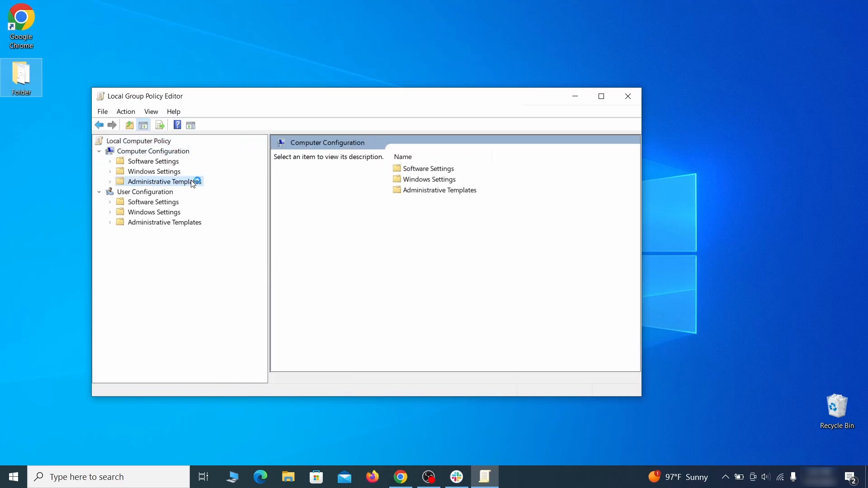
Step: Remove the chrome policy template from the Administrative Templates and close the Local Group Policy Editor
right_click(193, 182)
left_click(277, 189)
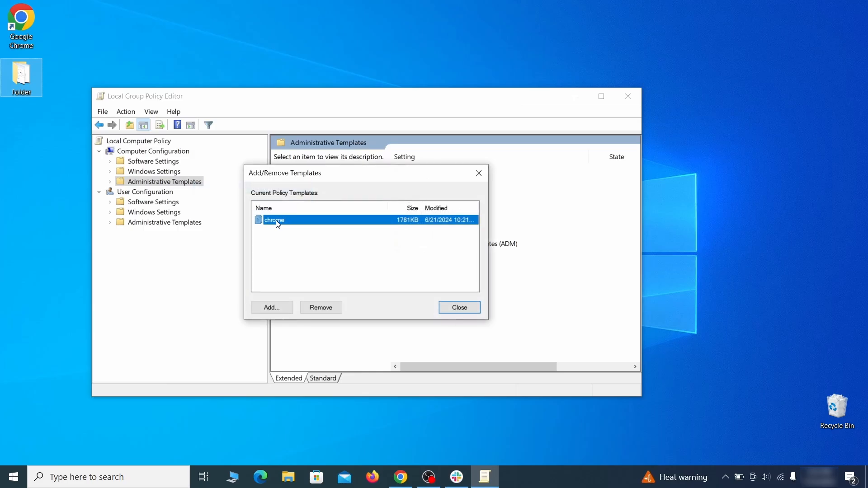
left_click(329, 309)
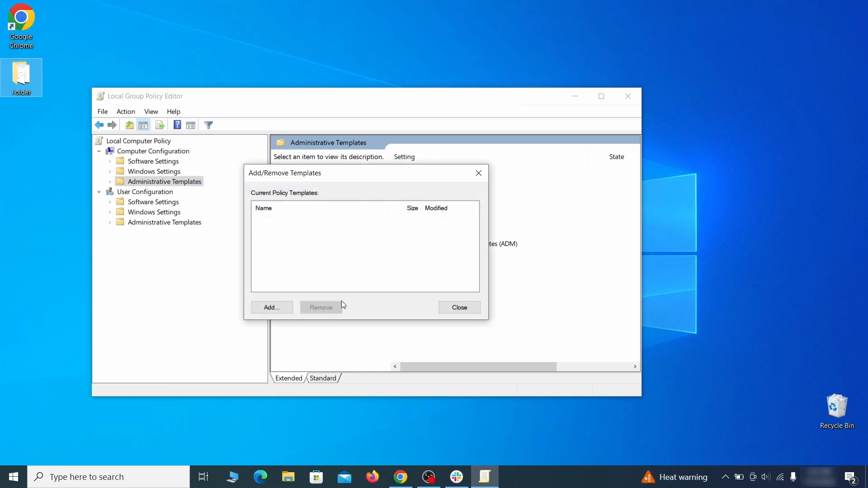
left_click(469, 305)
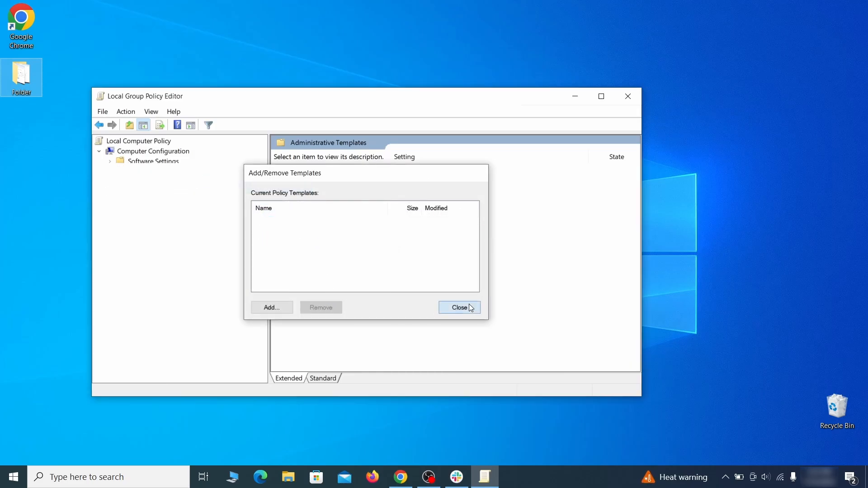
left_click(628, 97)
Step: Restart the computer and check Google Chrome's main menu
left_click(13, 477)
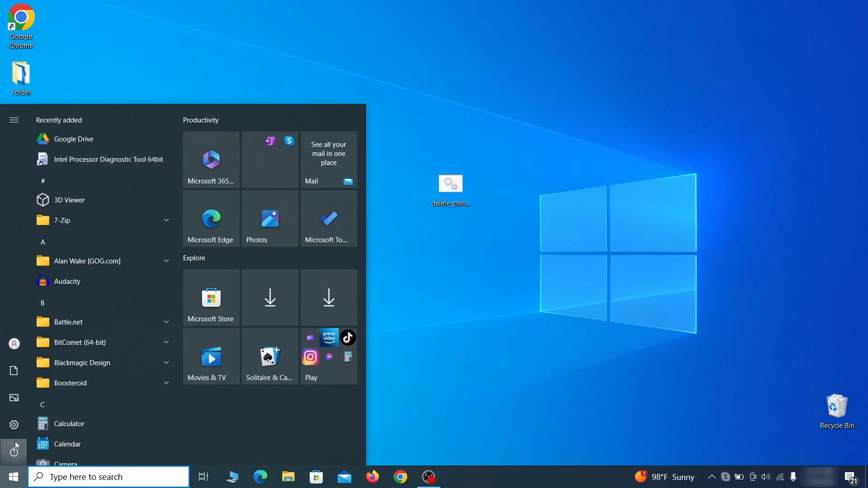
left_click(14, 448)
left_click(75, 423)
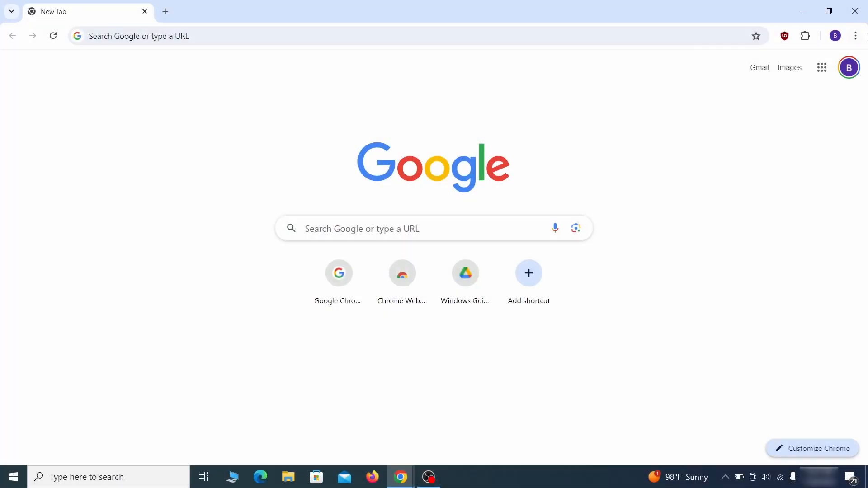
left_click(856, 35)
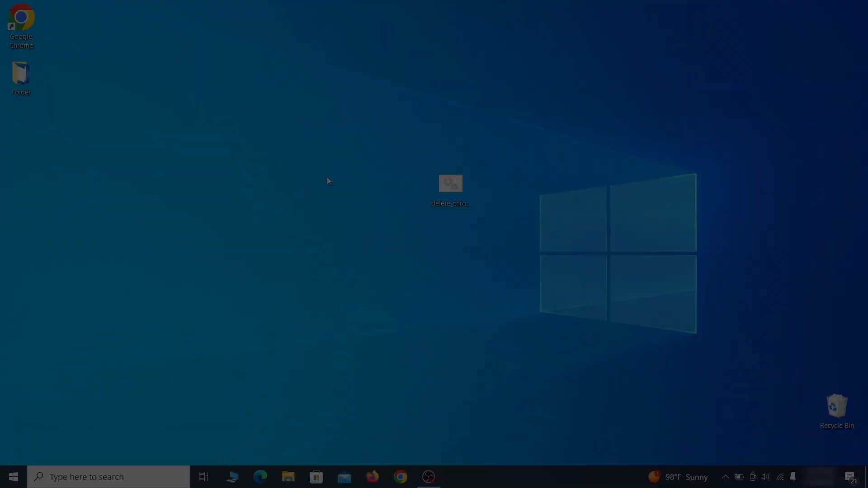
Step: Search Windows for reg and open the Registry Editor
key("super")
type("reg")
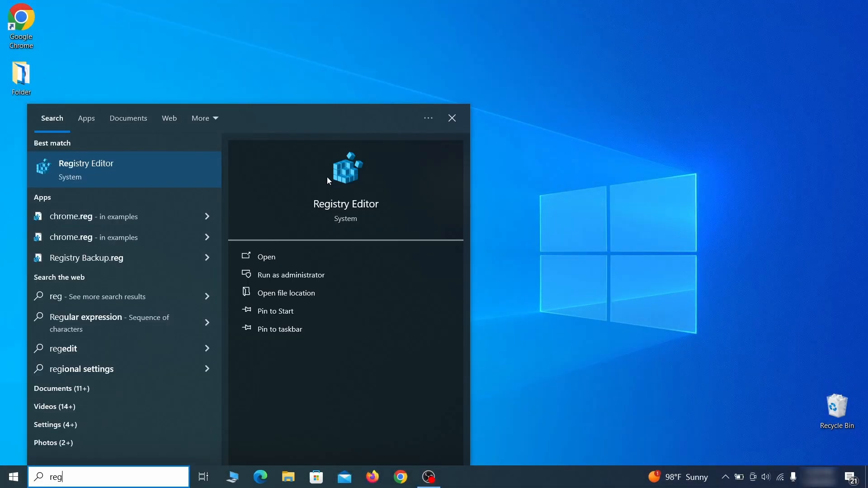
key("Return")
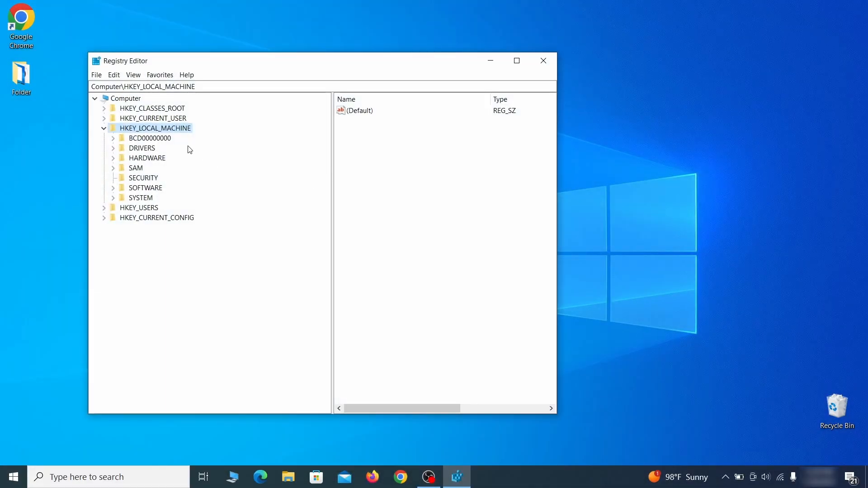
left_click(113, 138)
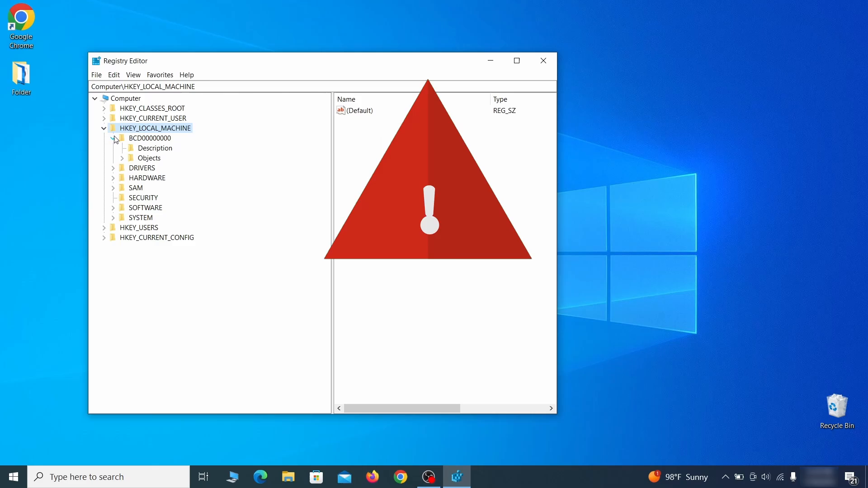
left_click(122, 157)
left_click(131, 257)
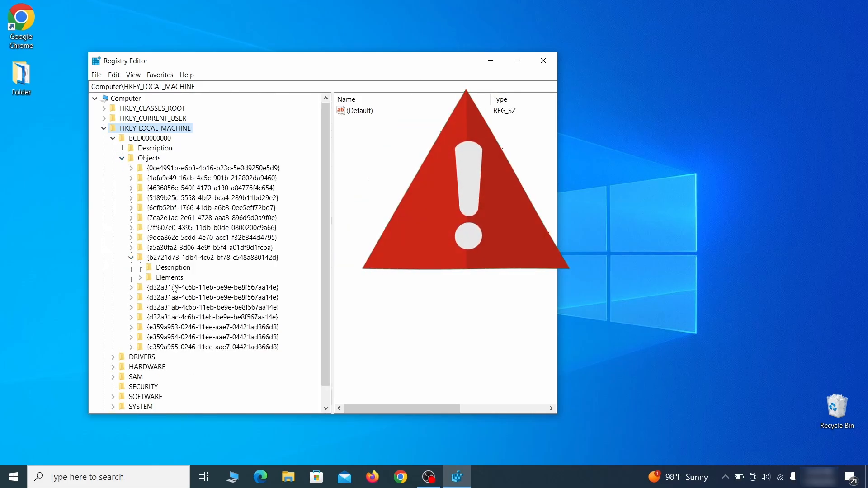
left_click(140, 277)
left_click(181, 307)
right_click(181, 307)
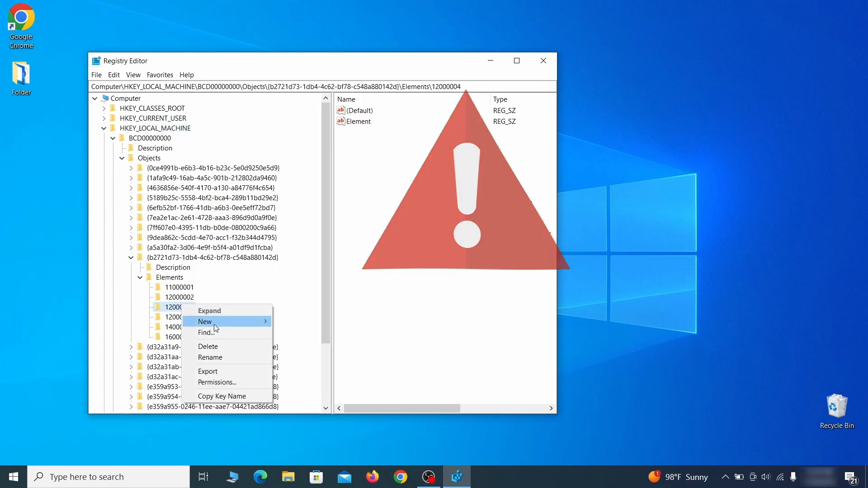
left_click(224, 346)
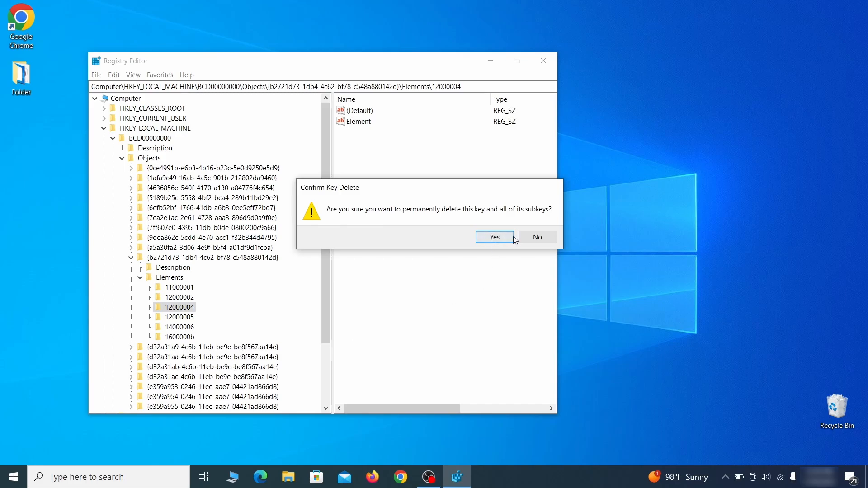
left_click(537, 238)
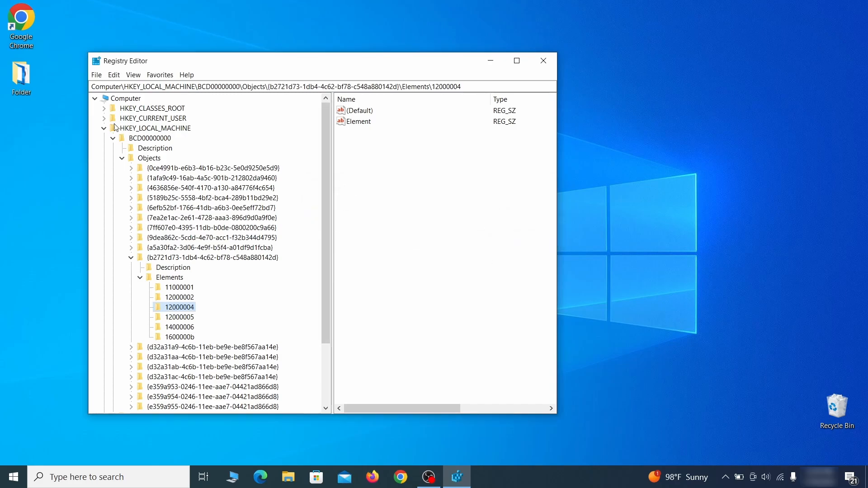
scroll(143, 347, "down", 3)
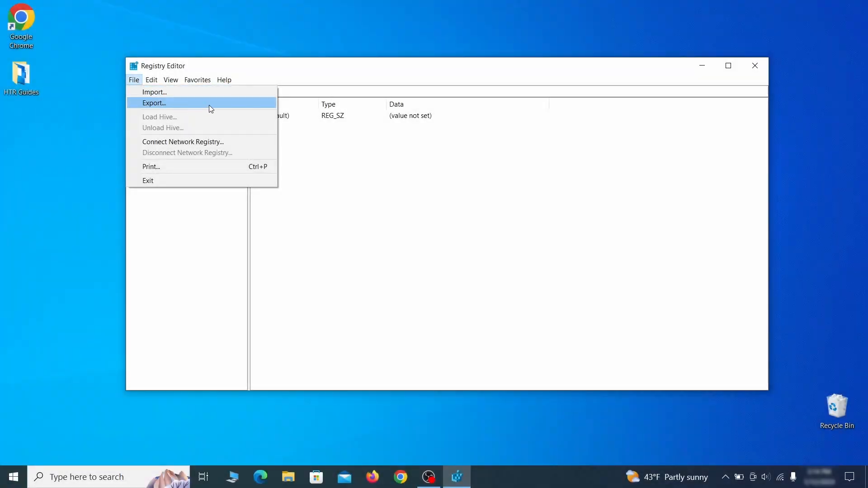
Step: Export the registry to a backup file on the desktop and select Registry Backup 1 as the file to import
left_click(209, 104)
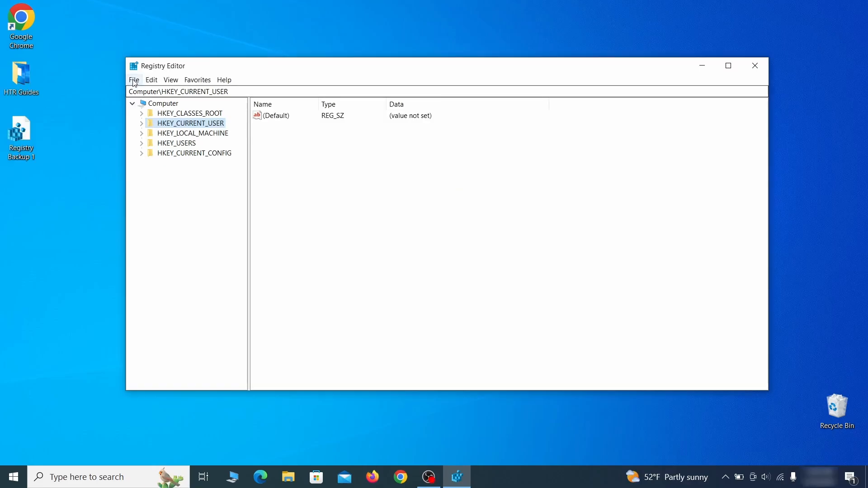
left_click(134, 80)
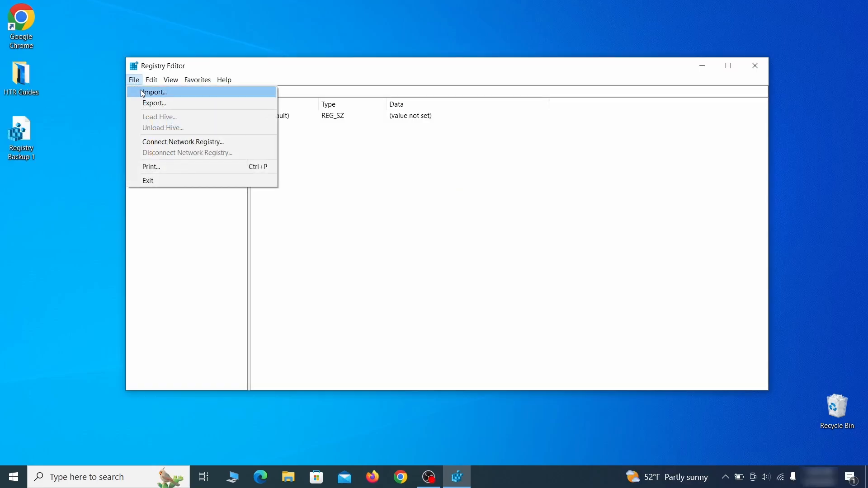
left_click(186, 97)
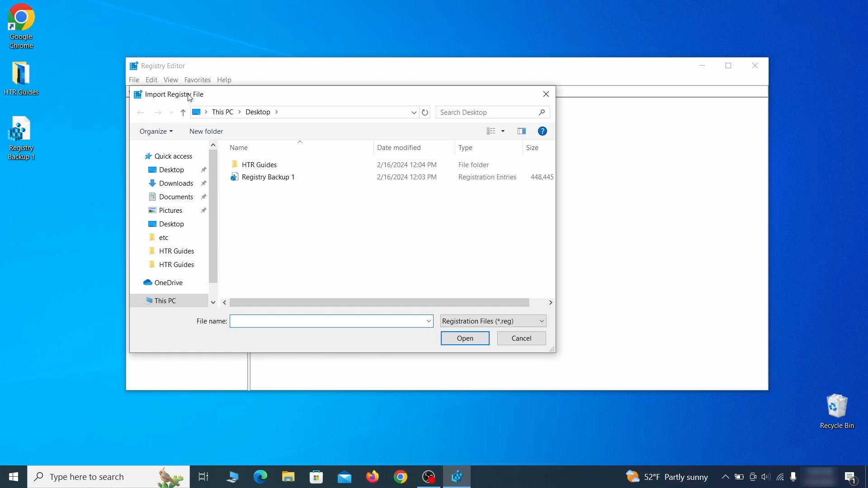
left_click(301, 180)
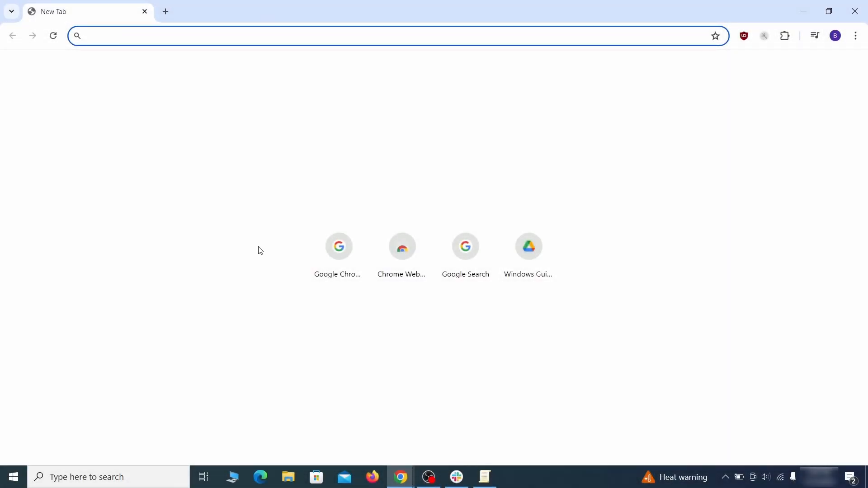
Step: Copy the HomepageLocation policy value from chrome://policy into the text document, and open Chrome's main menu
type("ch")
key("Return")
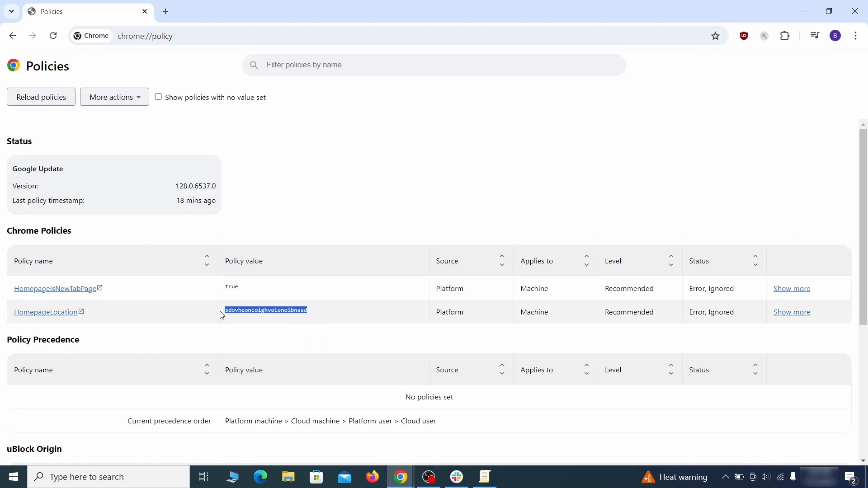
right_click(247, 312)
left_click(261, 321)
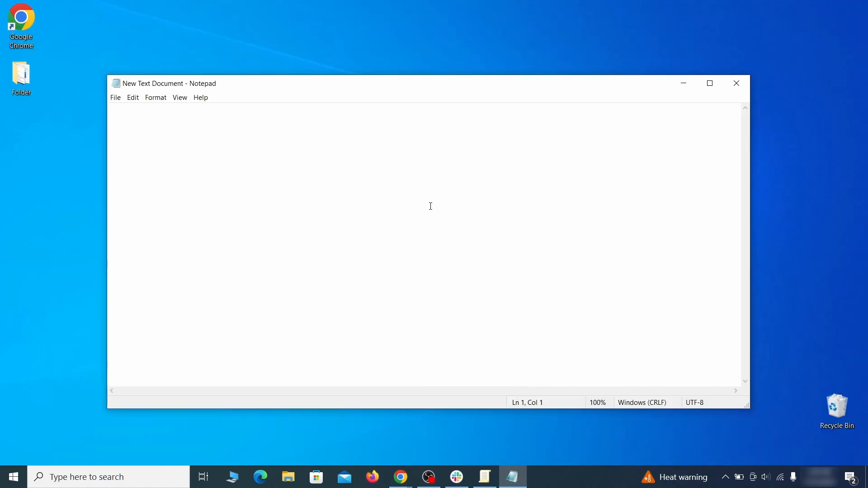
right_click(431, 206)
left_click(455, 241)
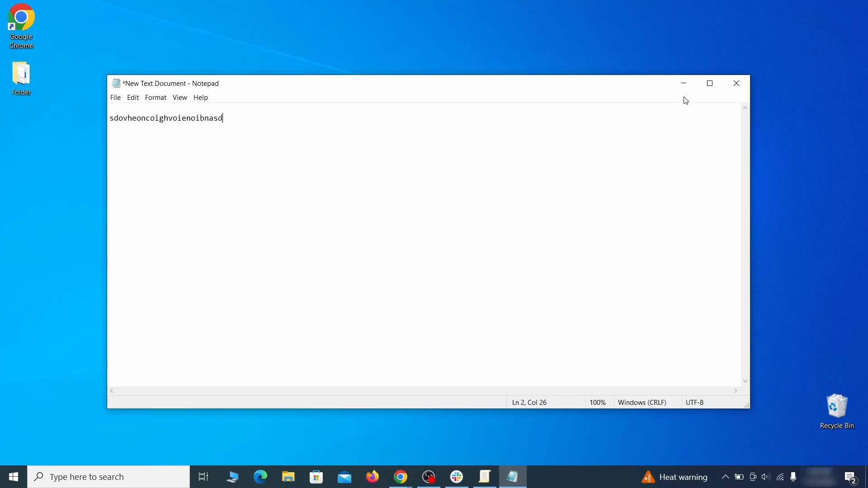
left_click(683, 85)
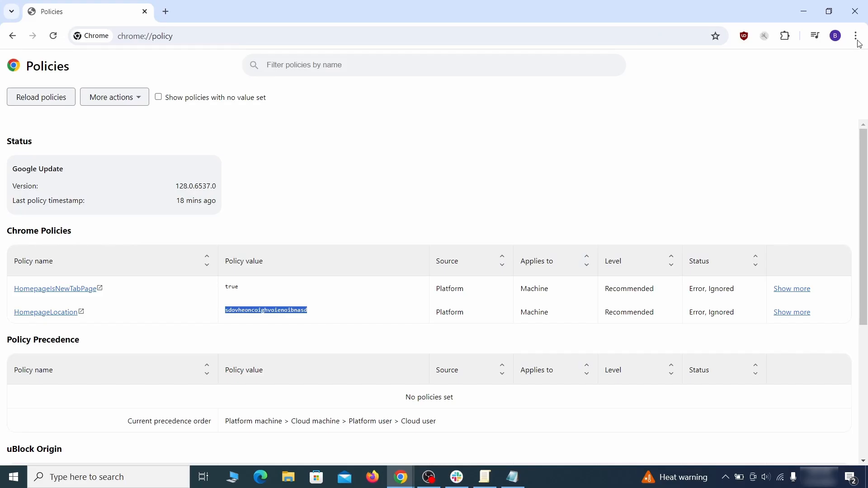
left_click(855, 36)
mouse_move(729, 213)
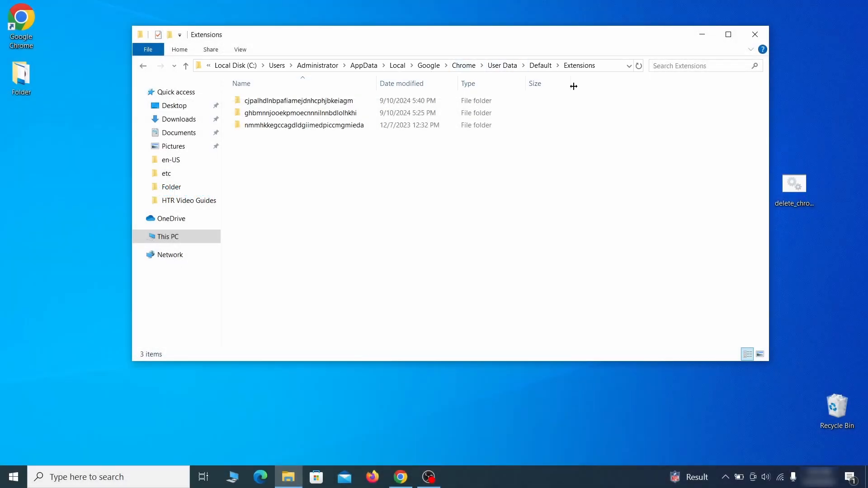
Step: Delete all folders inside Chrome's Default\Extensions folder and repair the uBlock Origin extension on Chrome's Extensions page
left_click_drag(321, 144, 366, 108)
right_click(365, 108)
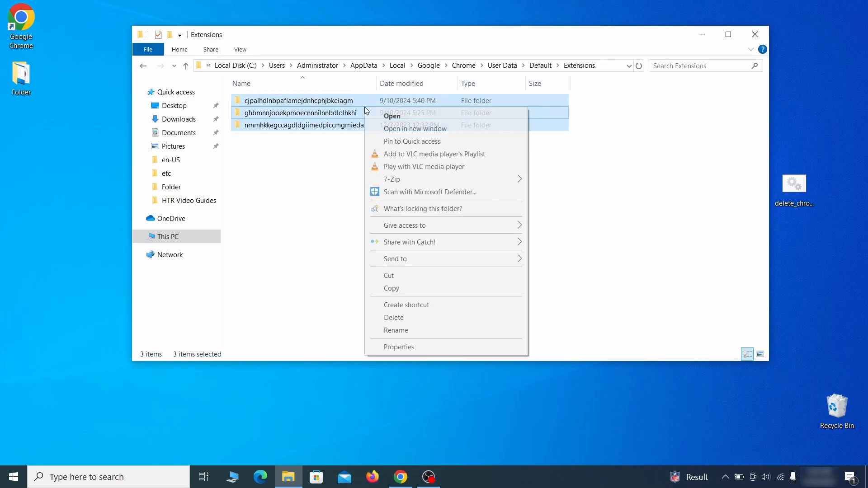
left_click(402, 319)
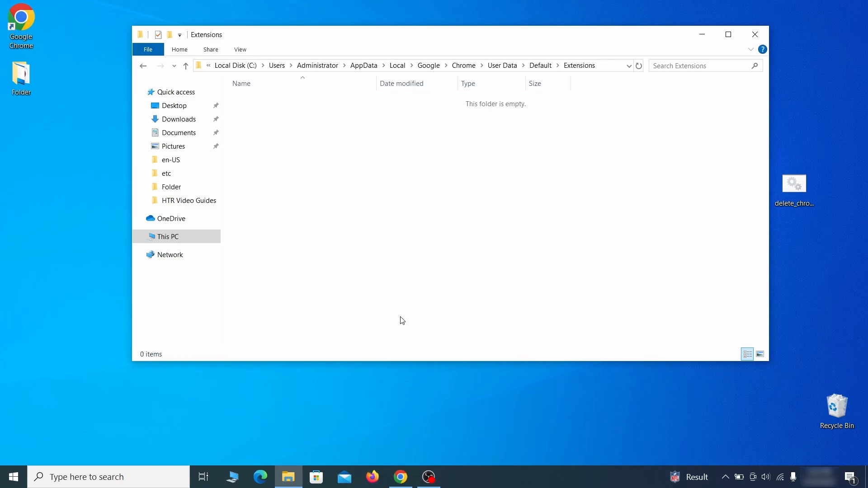
left_click(755, 39)
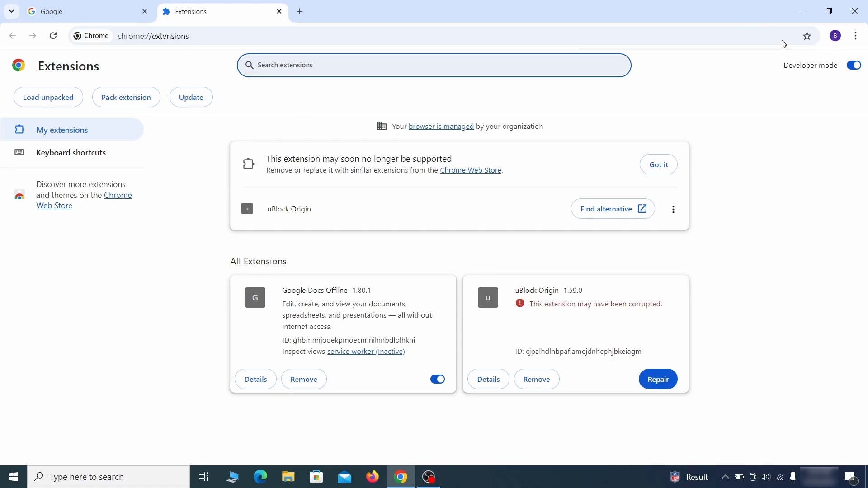
left_click(659, 381)
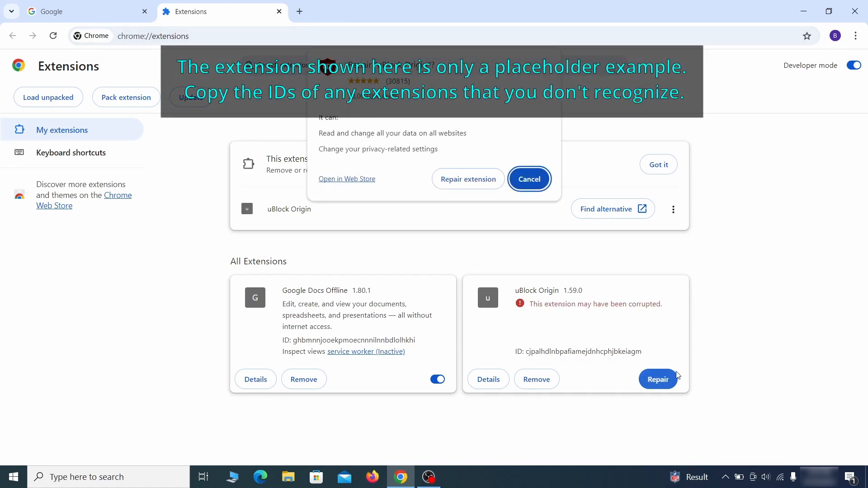
left_click(468, 179)
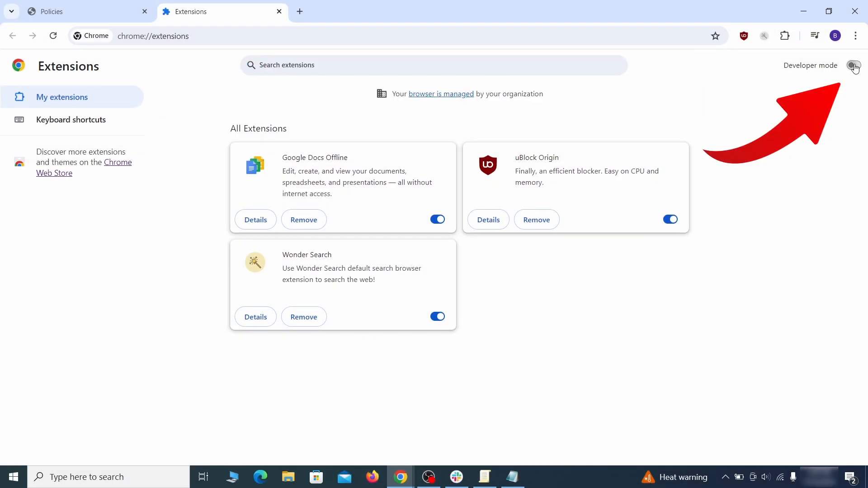
Step: Turn on Developer mode for Chrome's extensions and copy the Wonder Search extension's ID into the text document
left_click(854, 66)
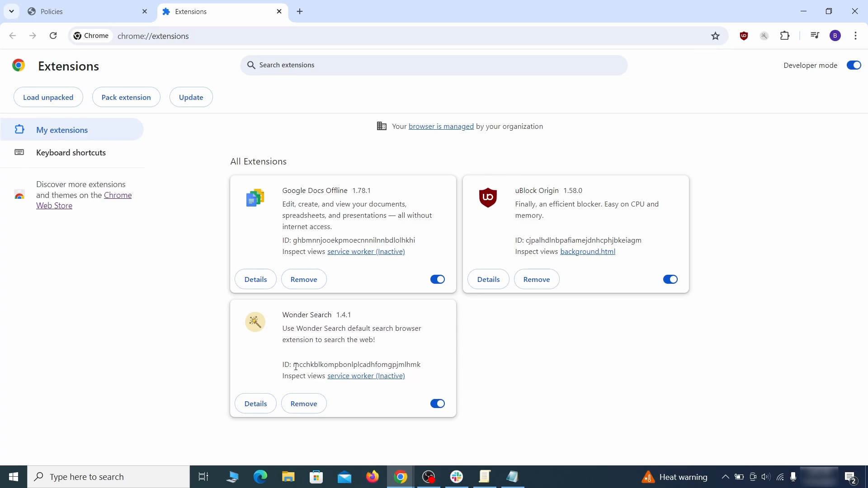
left_click_drag(296, 367, 411, 364)
right_click(421, 364)
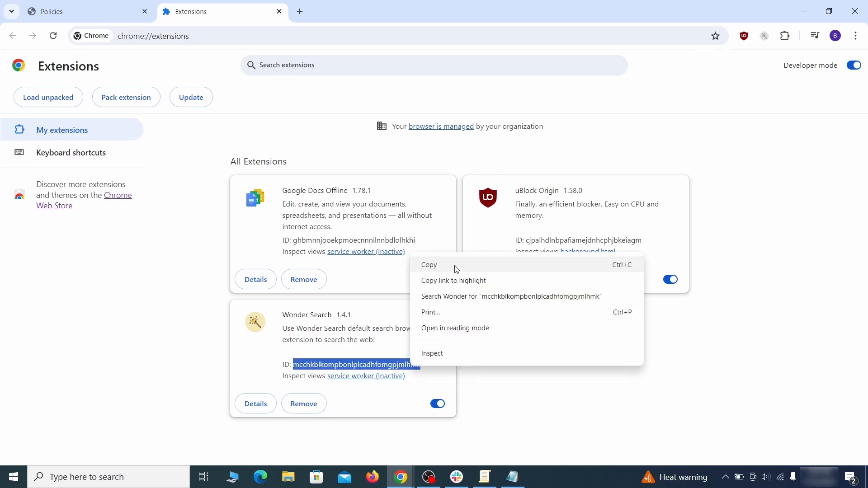
left_click(429, 267)
left_click(806, 13)
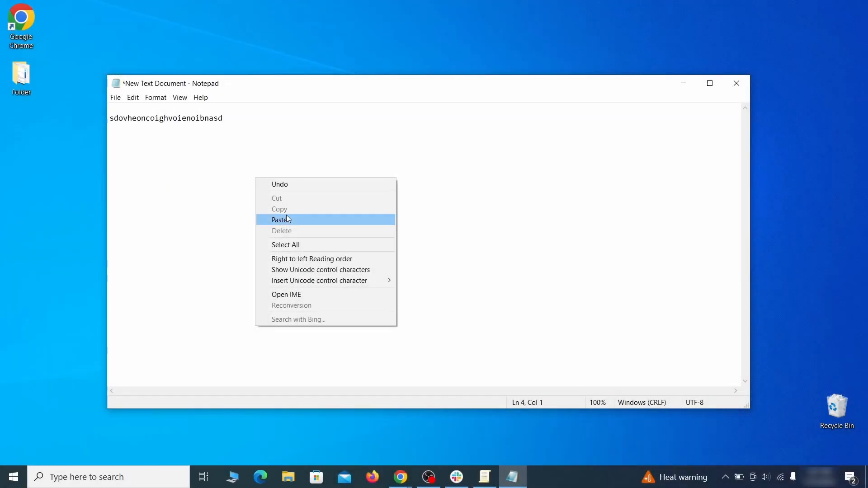
left_click(297, 219)
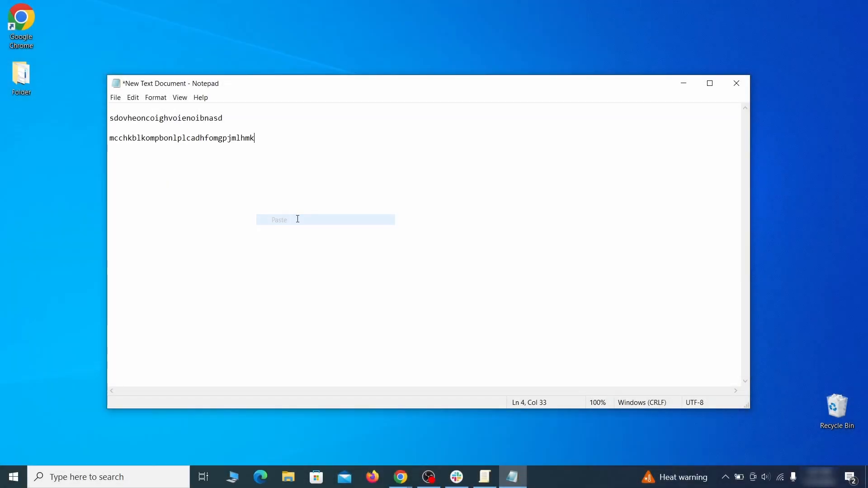
left_click(682, 84)
Step: Search Windows for regedit and run the Registry Editor as administrator
left_click(13, 479)
type("regedit")
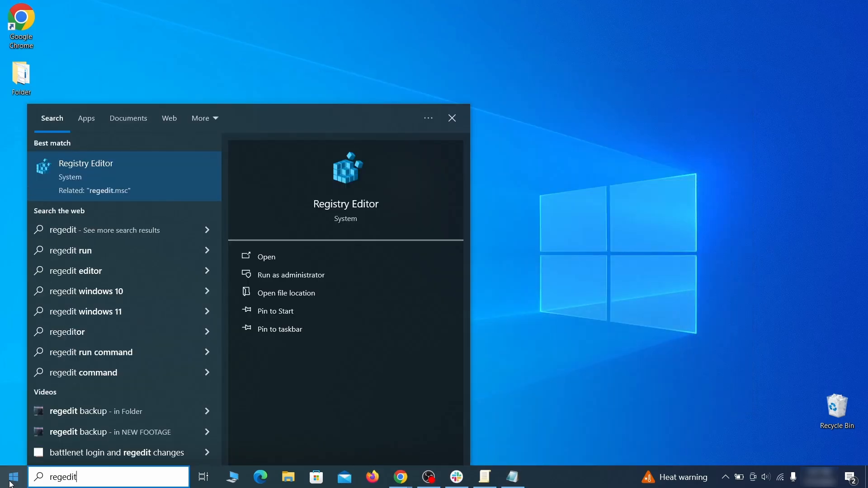
right_click(174, 172)
left_click(199, 186)
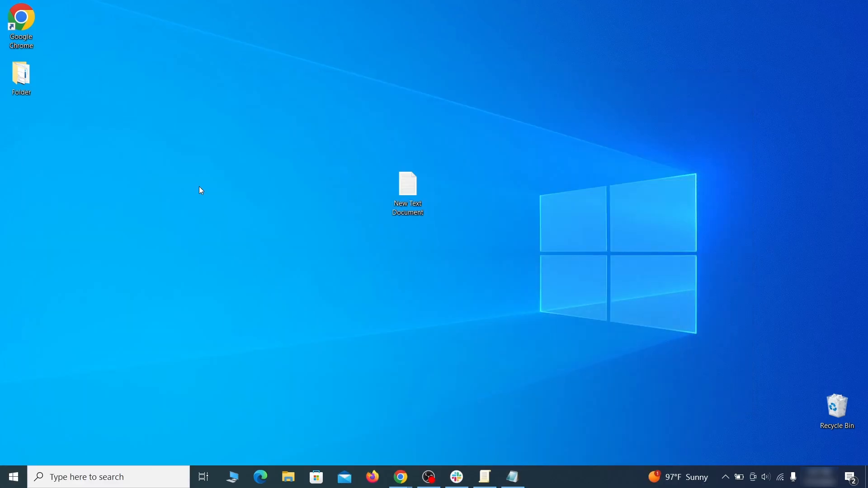
Step: Copy the value sdovheoncoighvoienoibnasd from the text document and search the registry for it
key("ctrl+f")
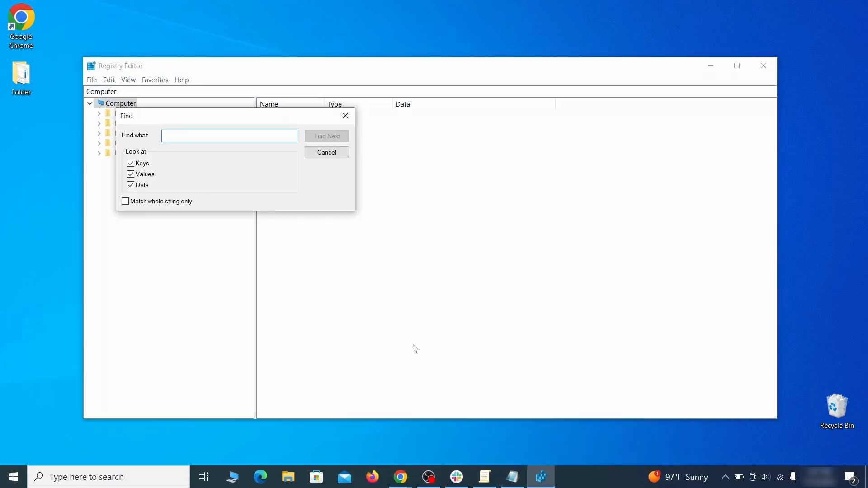
left_click(515, 480)
right_click(194, 120)
left_click(219, 152)
left_click(88, 166)
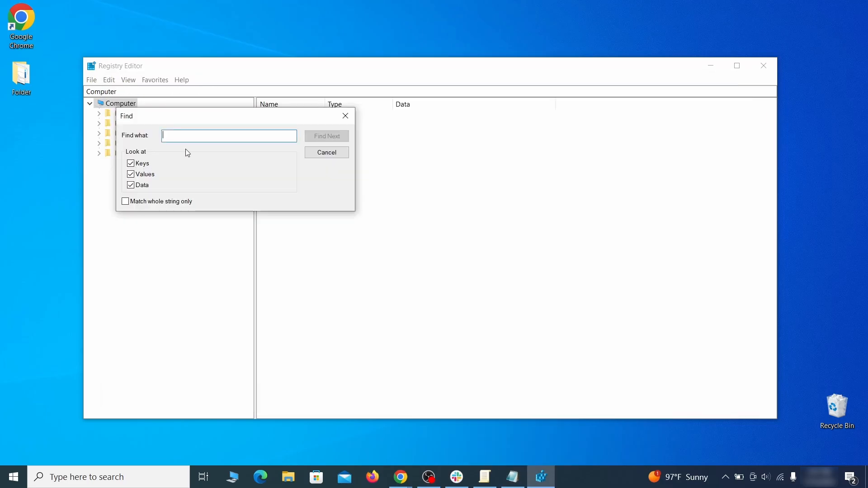
right_click(193, 138)
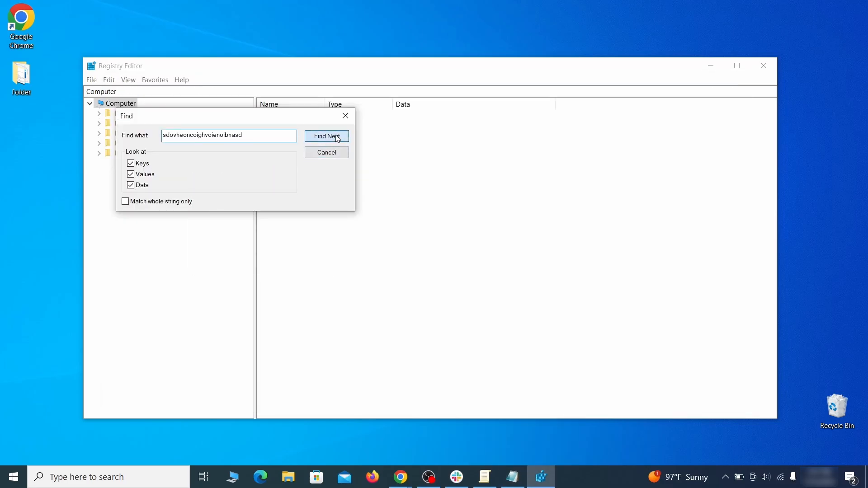
left_click(338, 139)
Step: Delete the Recommended key under Policies\Google\Chrome in Group Policy Objects and open the editing commands
right_click(214, 271)
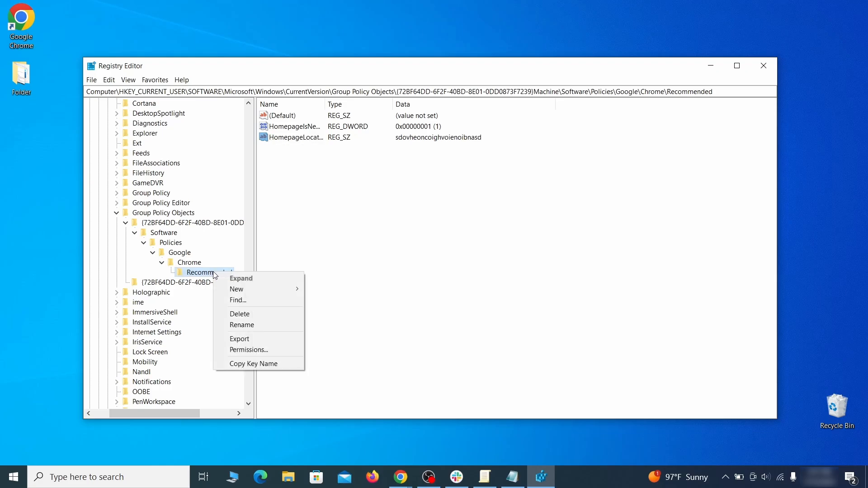
left_click(261, 319)
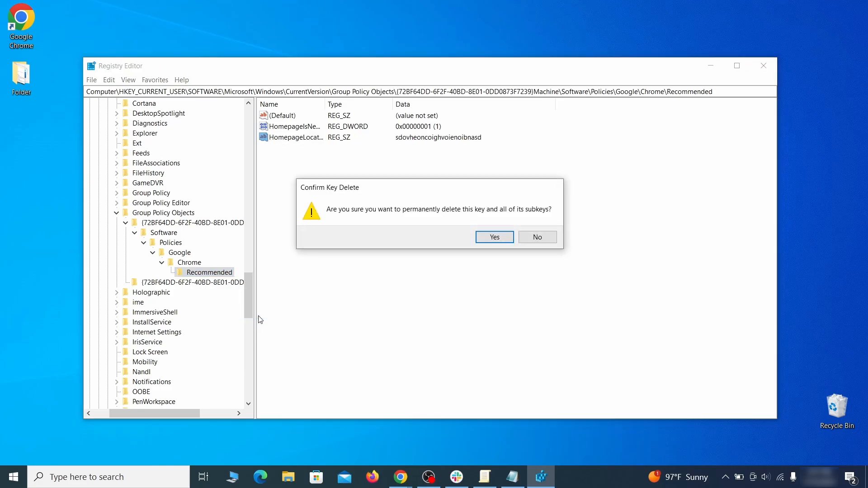
left_click(494, 237)
left_click(109, 80)
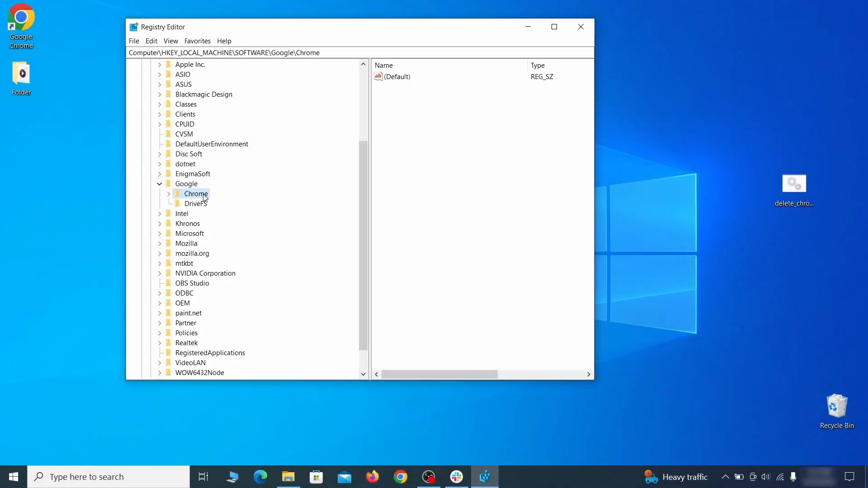
Step: Try to delete the Chrome key under HKEY_LOCAL_MACHINE\SOFTWARE\Google
right_click(196, 195)
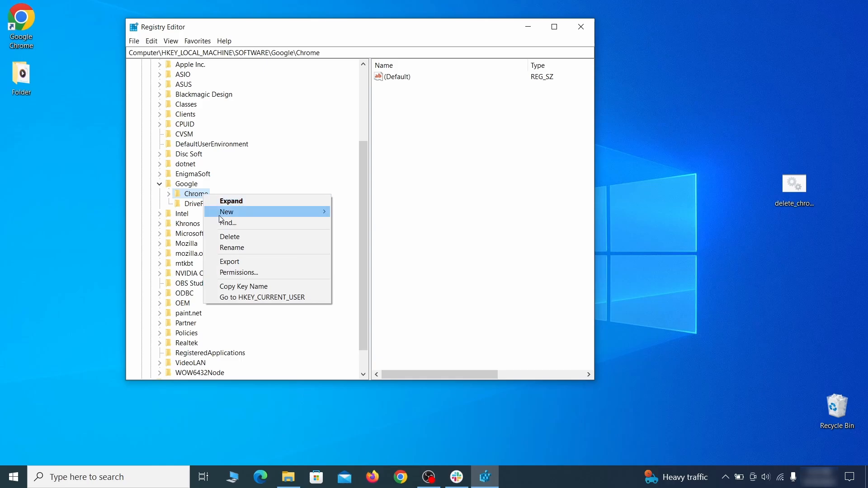
left_click(241, 240)
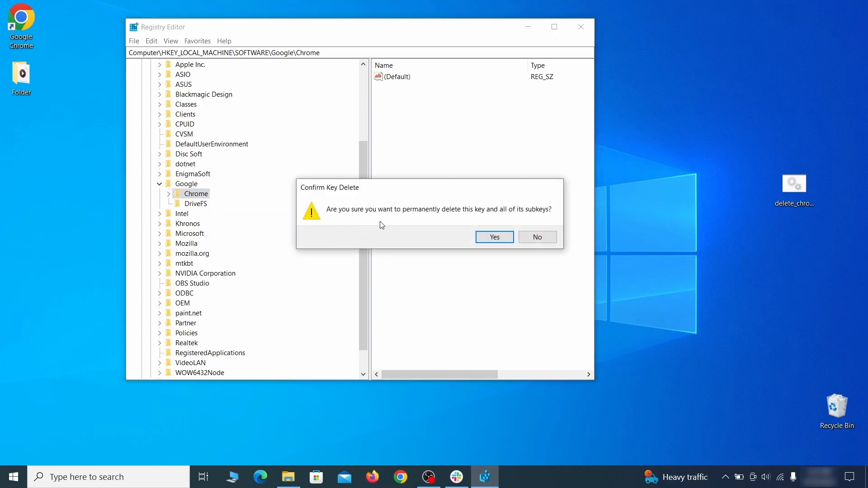
left_click(494, 237)
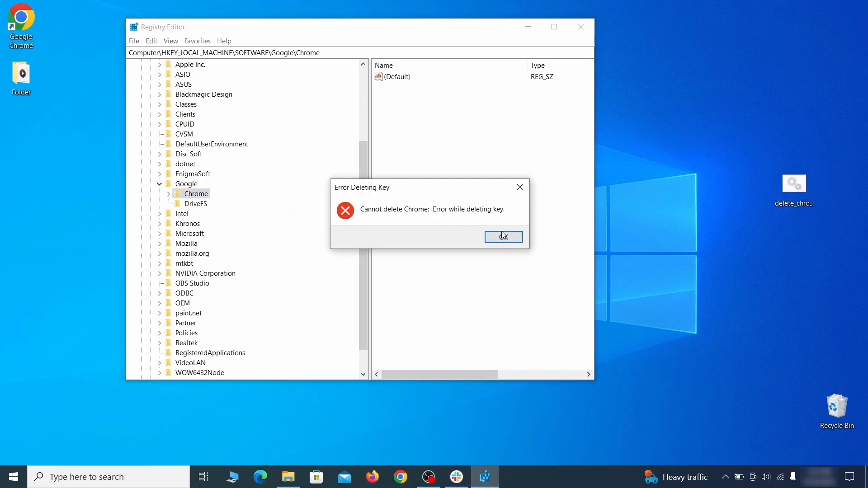
Step: Change the owner of the Chrome key to Everyone in its advanced security settings
left_click(503, 237)
right_click(204, 197)
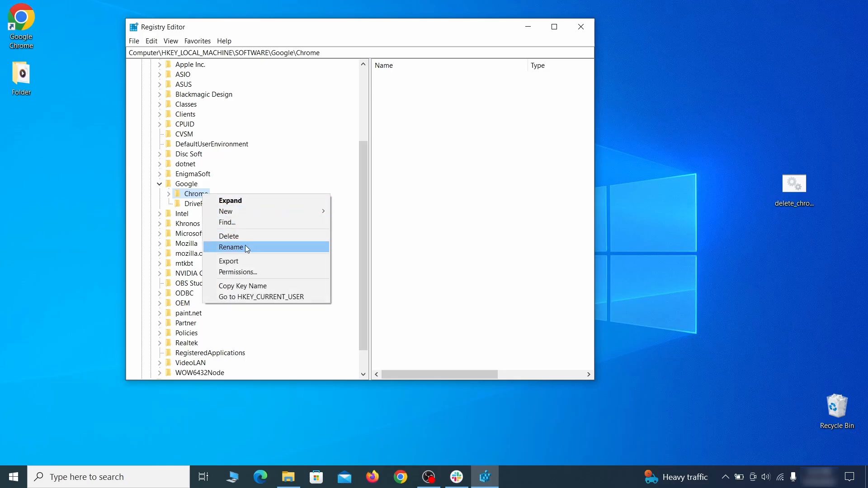
left_click(256, 272)
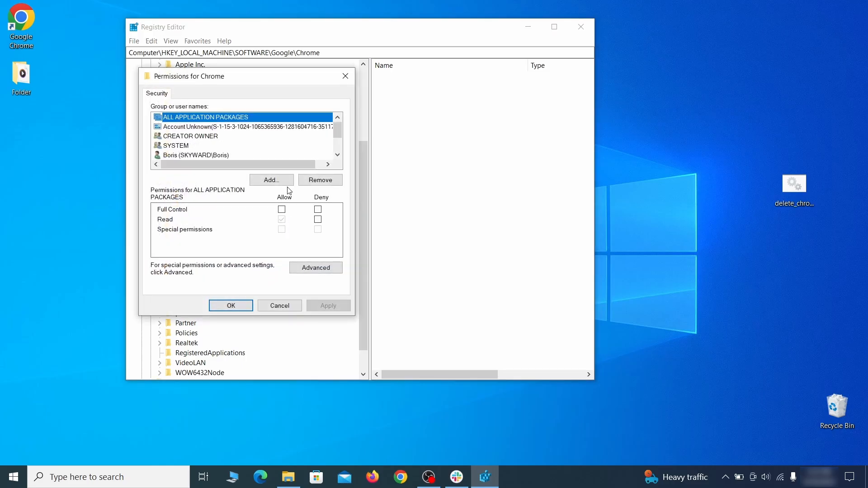
left_click(315, 268)
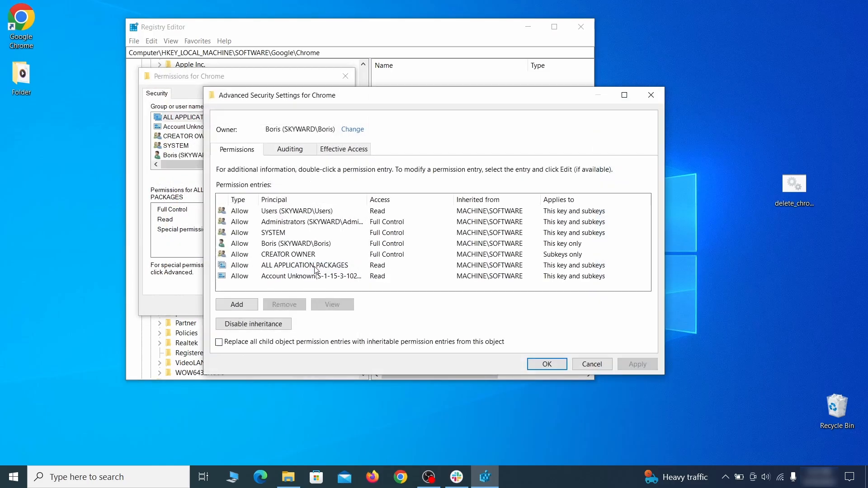
left_click(352, 130)
type("everyone")
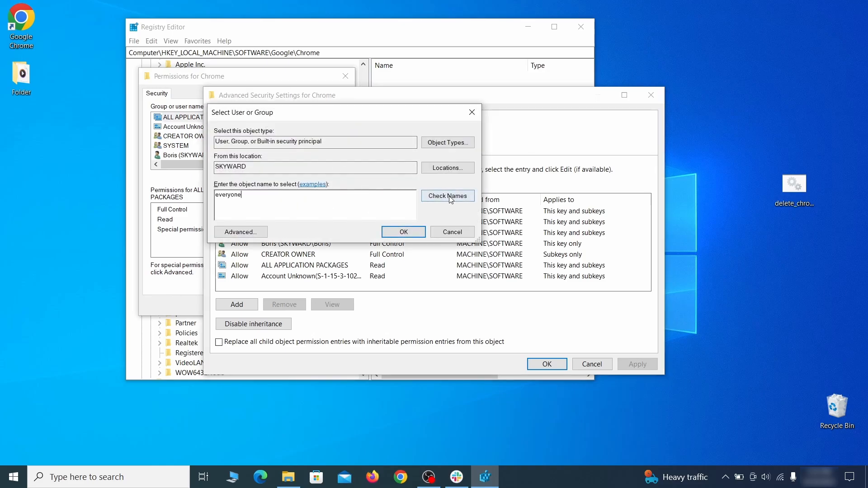
left_click(450, 199)
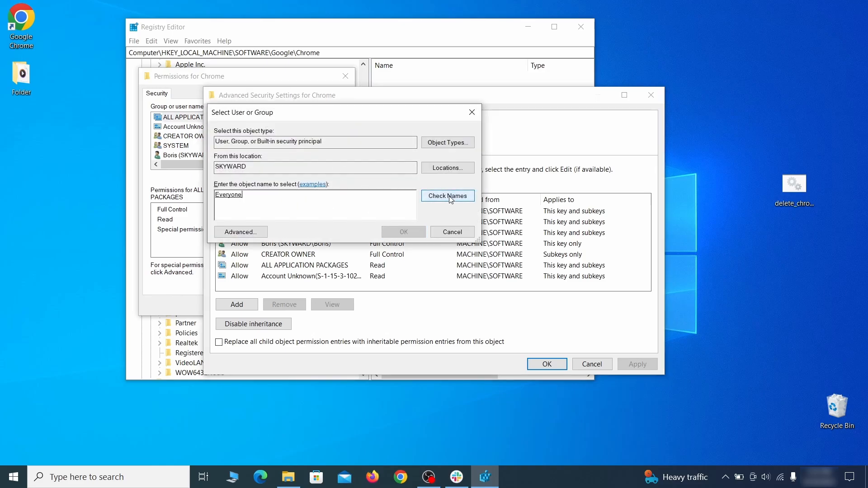
left_click(409, 233)
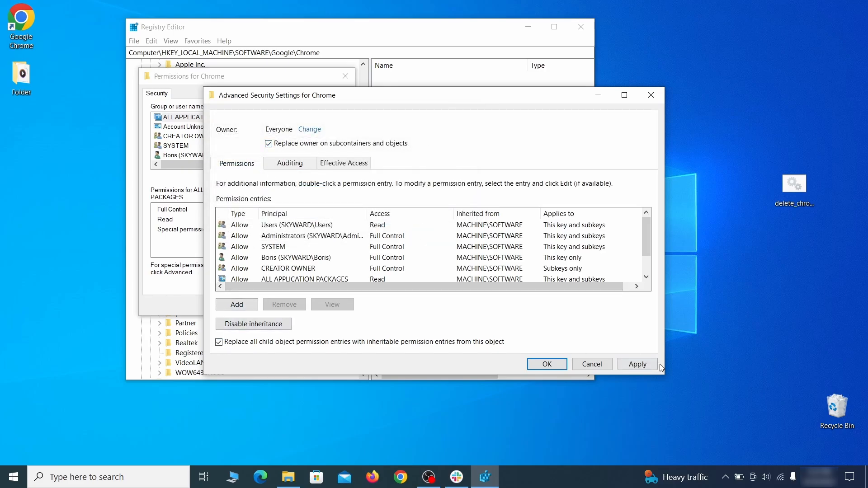
Step: Apply owner replacement on subcontainers and replacement of all child permission entries to the Chrome key, and accept the permissions
left_click(638, 368)
left_click(471, 289)
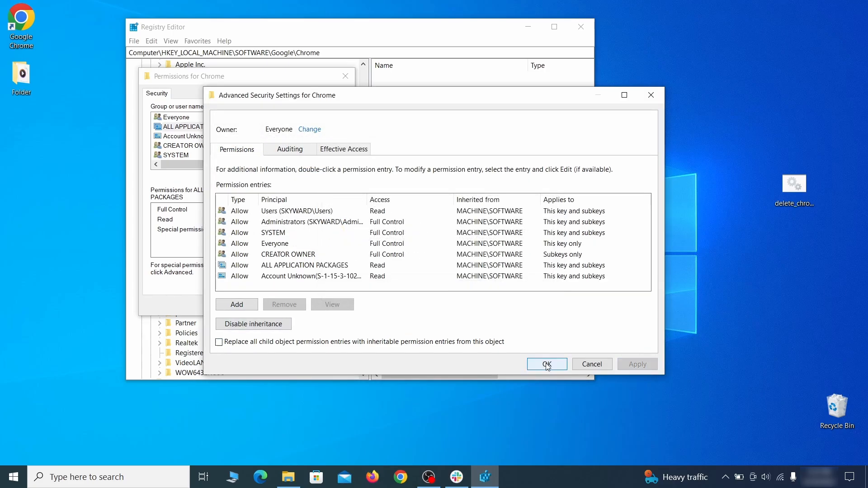
left_click(547, 364)
left_click(230, 318)
Step: Delete the Chrome key under HKEY_LOCAL_MACHINE\SOFTWARE\Google with all of its subkeys
right_click(196, 194)
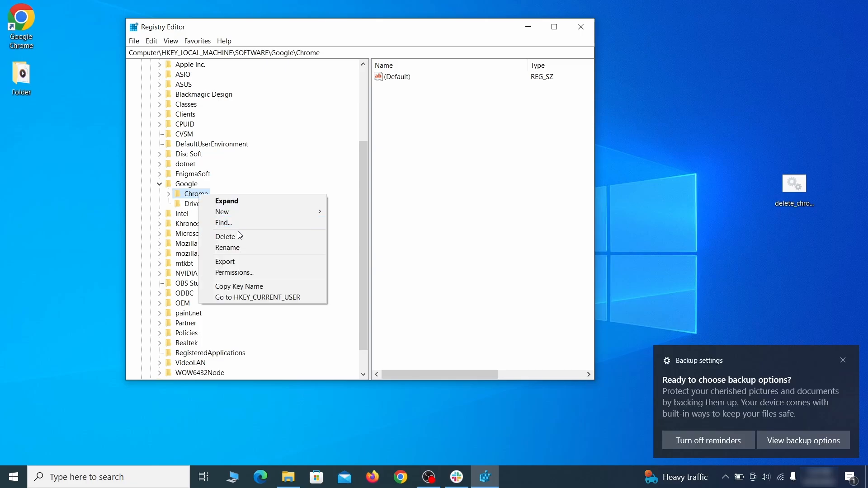
left_click(247, 244)
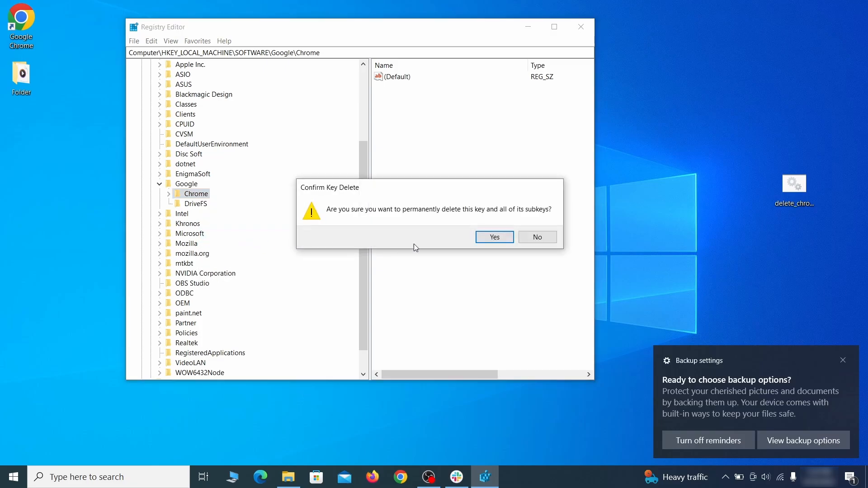
left_click(495, 244)
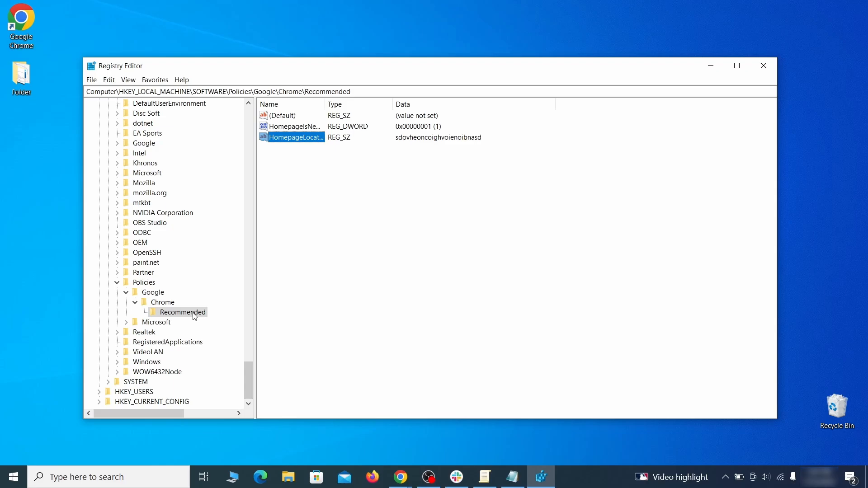
Step: Delete the Recommended key under HKEY_LOCAL_MACHINE\SOFTWARE\Policies\Google\Chrome with all of its subkeys
right_click(194, 317)
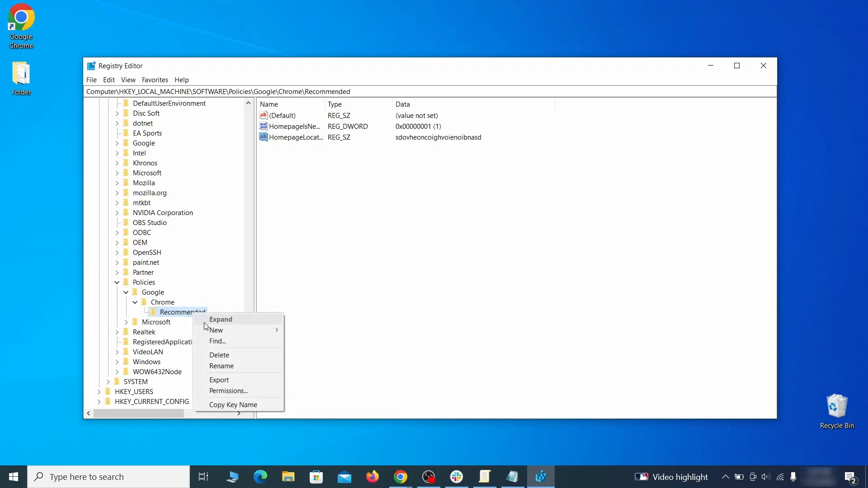
left_click(233, 356)
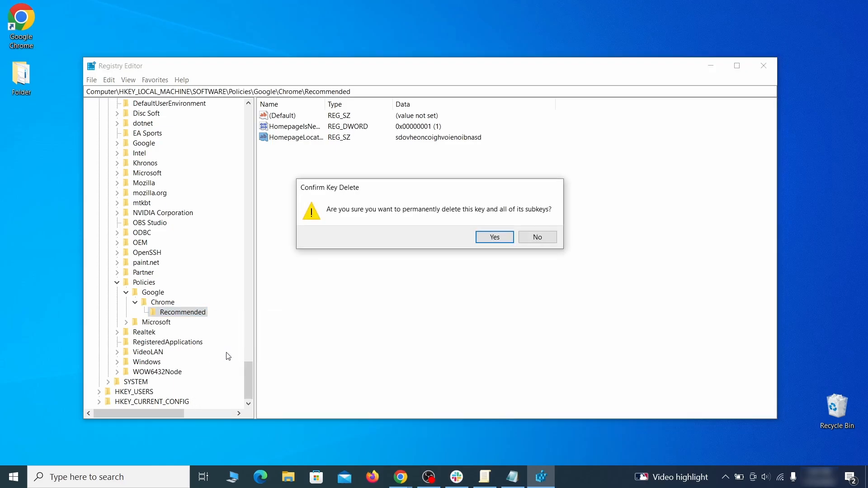
left_click(503, 237)
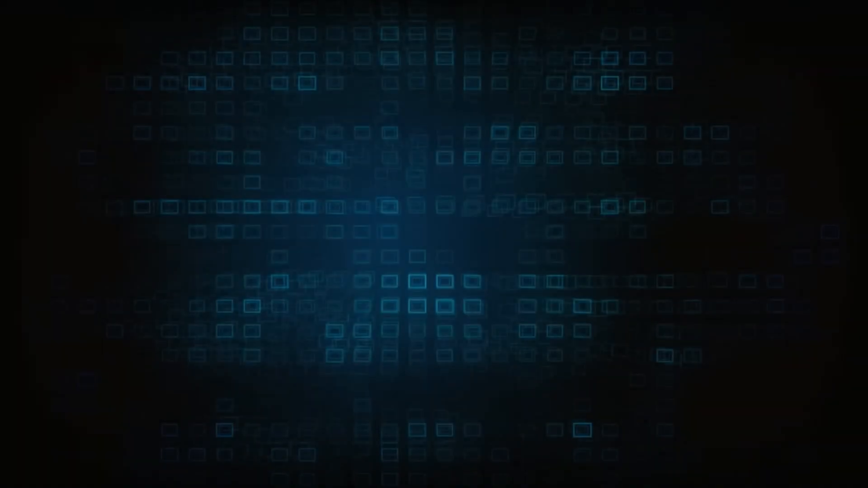
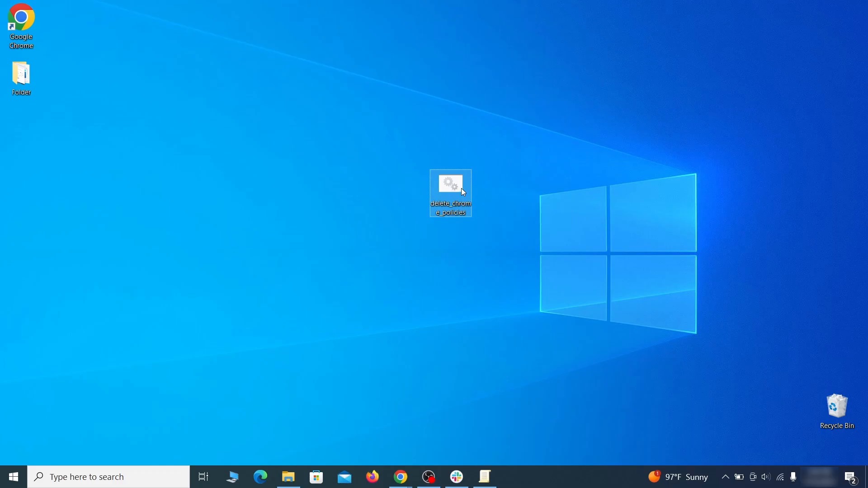
Step: Run the delete_chrome_policies batch file from the desktop as administrator despite the SmartScreen block, and close its console when it finishes
right_click(461, 192)
left_click(522, 233)
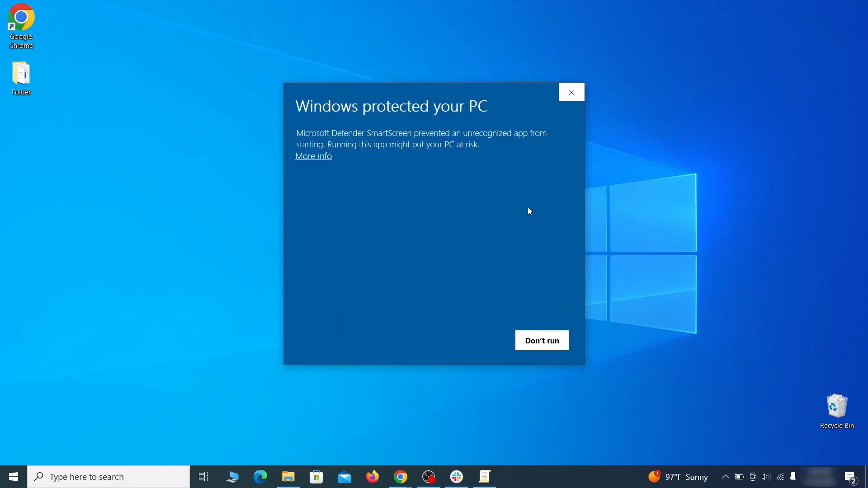
left_click(317, 157)
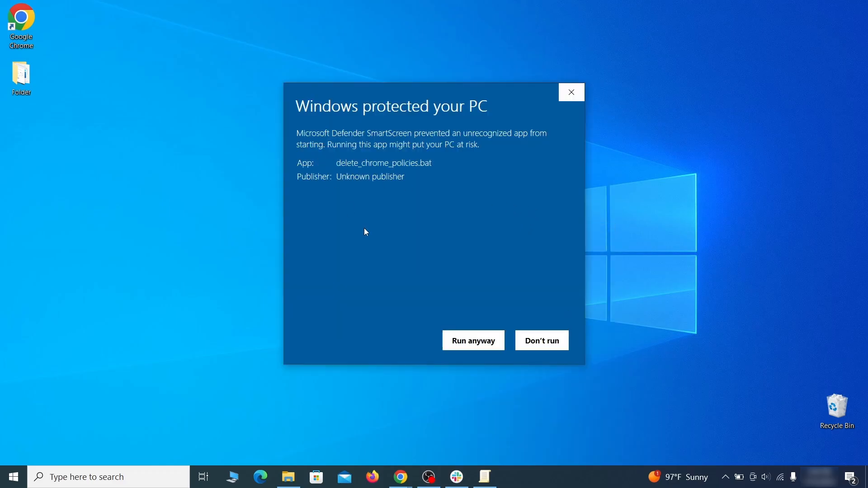
left_click(474, 348)
left_click_drag(310, 24, 457, 51)
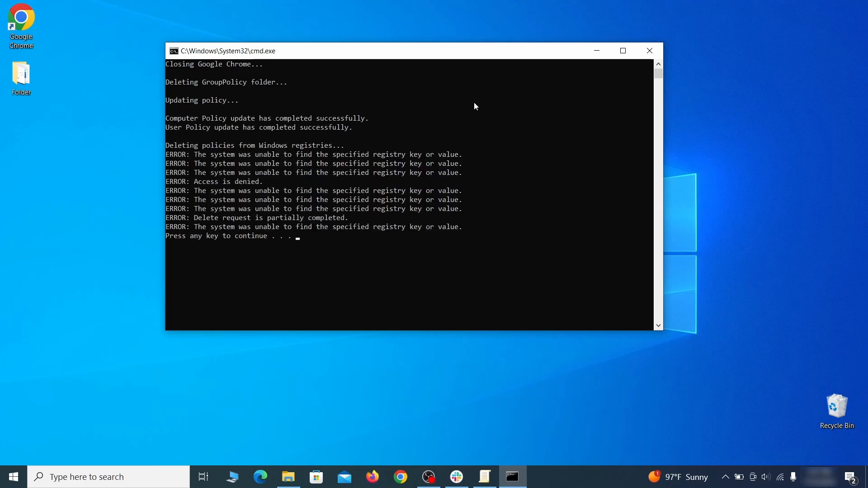
left_click(653, 54)
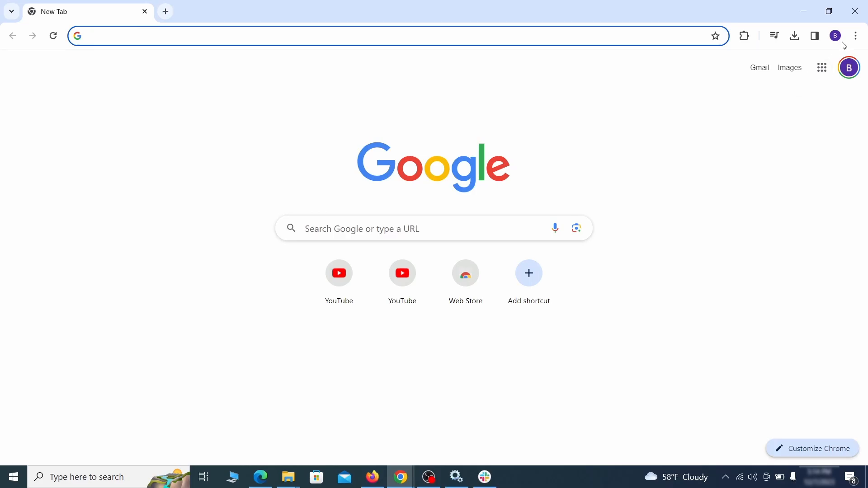
Step: Switch to Chrome and disable and remove the Add to Zola Button extension
left_click(856, 36)
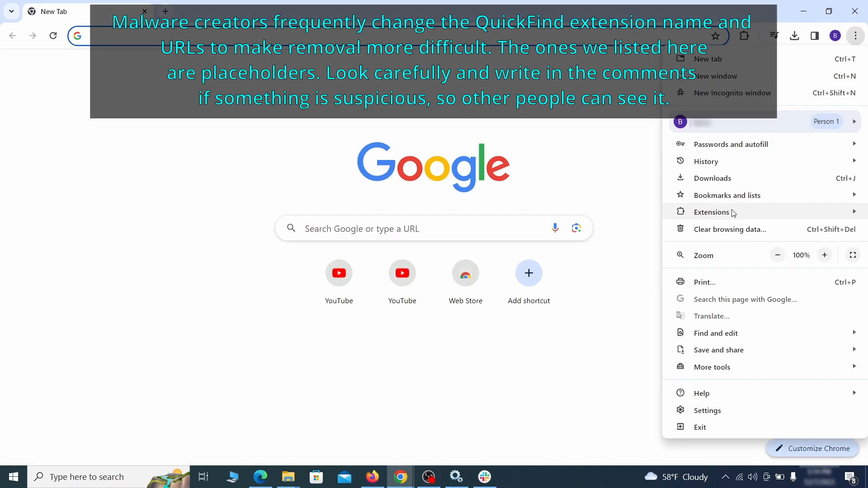
mouse_move(686, 216)
left_click(638, 215)
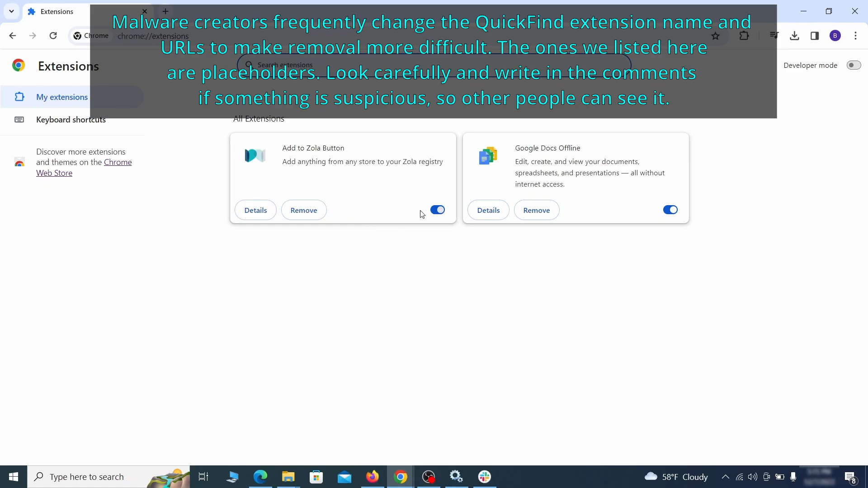
left_click(438, 210)
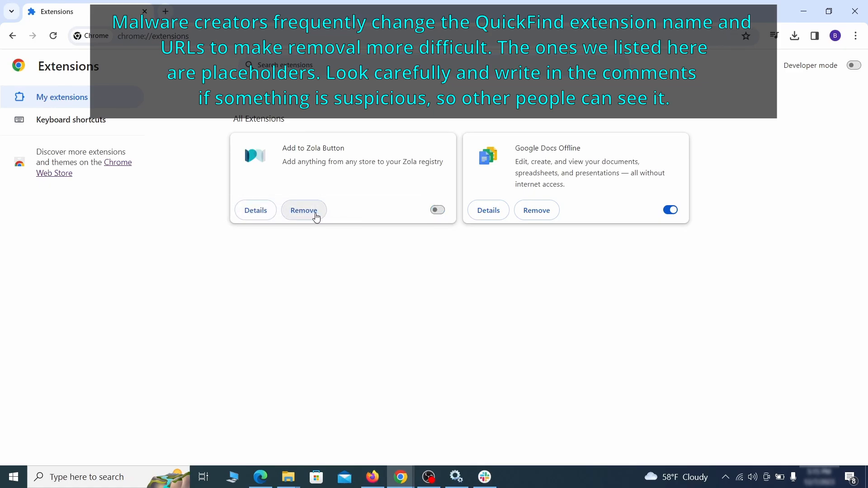
left_click(316, 216)
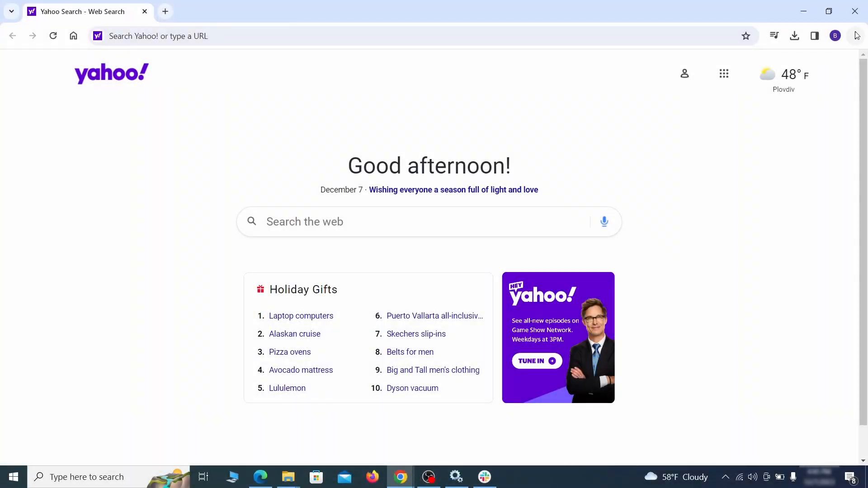
Step: Open the Clear browsing data options from Chrome's Privacy and security settings
left_click(855, 36)
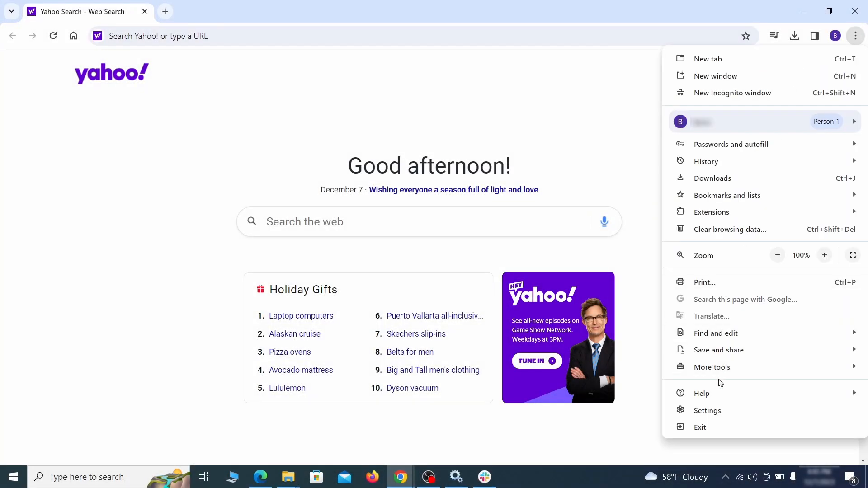
left_click(709, 412)
left_click(102, 141)
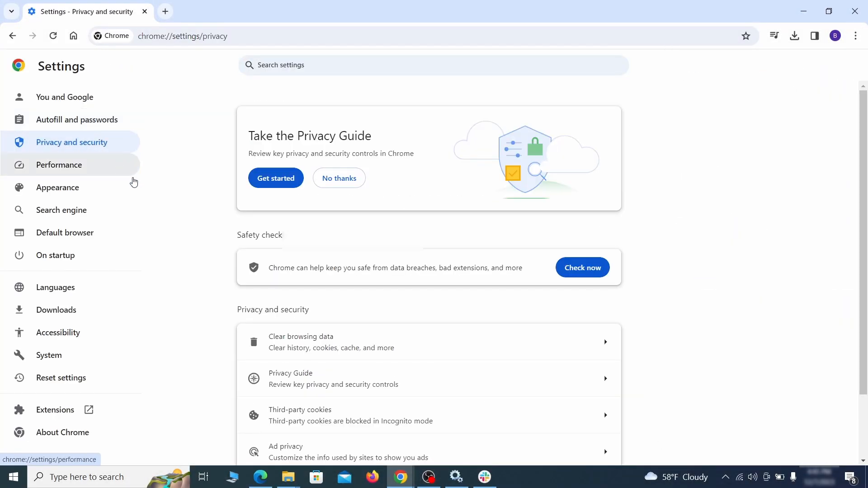
scroll(687, 297, "down", 1)
left_click(567, 292)
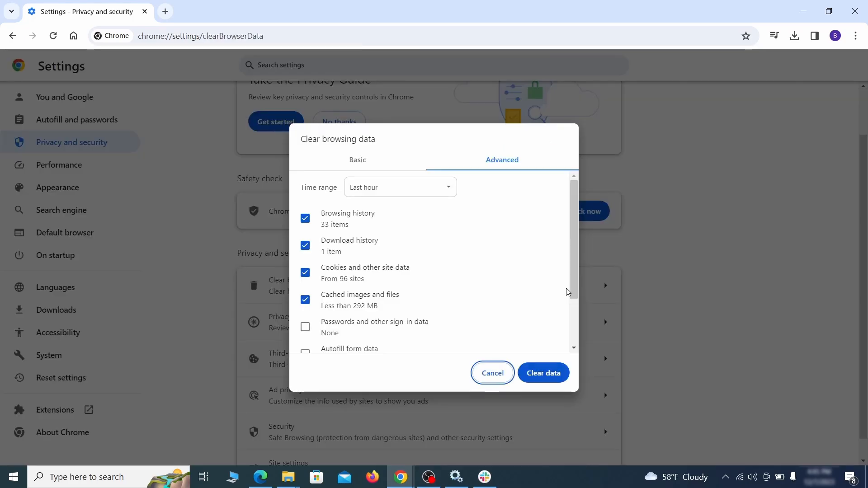
Step: Add Autofill form data, Site settings and Hosted app data to the advanced selection, leaving passwords excluded, and clear the browsing data
left_click(382, 164)
left_click(484, 163)
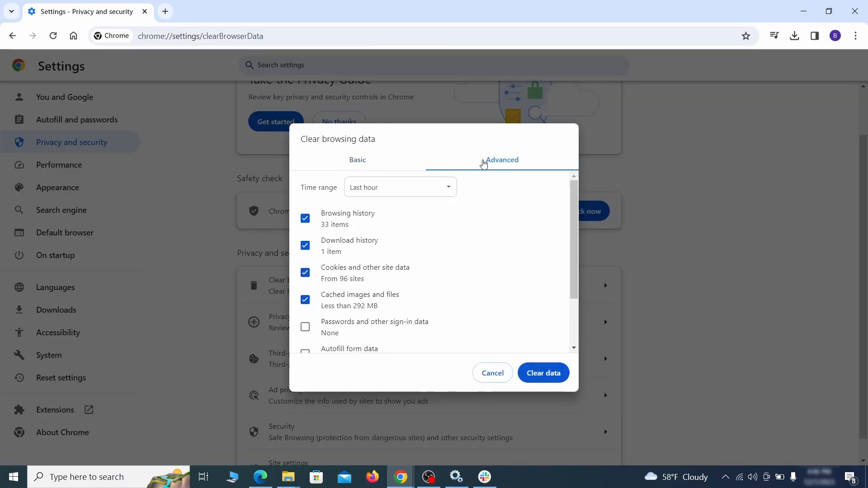
scroll(440, 258, "down", 2)
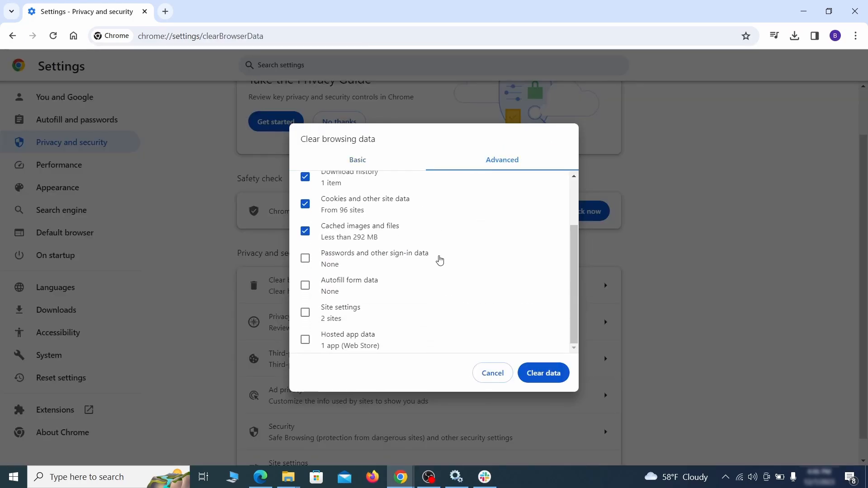
left_click(305, 287)
left_click(305, 313)
left_click(306, 341)
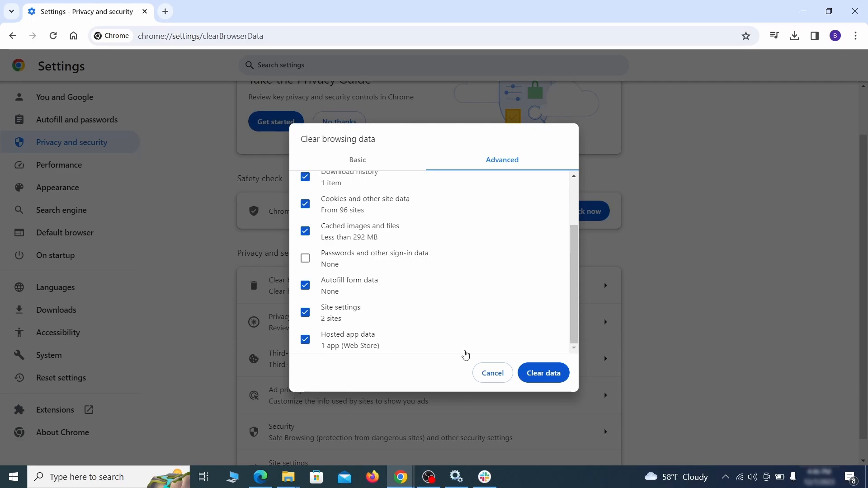
left_click(552, 376)
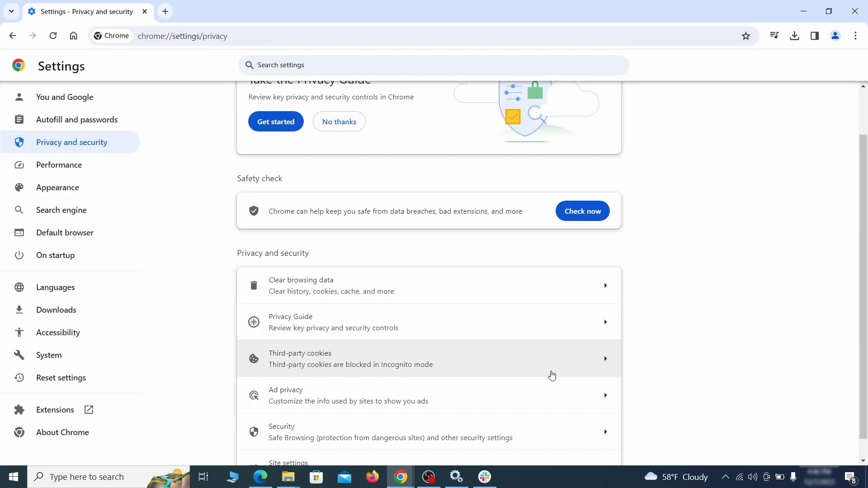
Step: Check the Location permission in the site settings and remove ExampleRougeURL.com from the sites allowed to send notifications
scroll(653, 296, "down", 1)
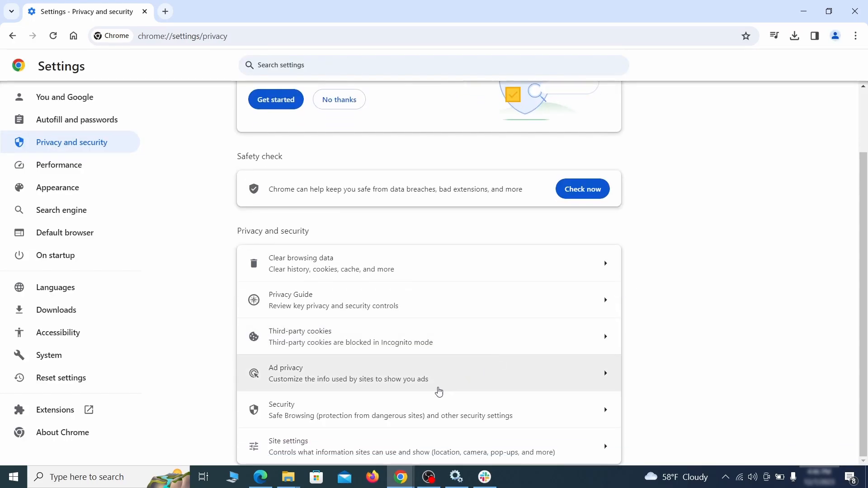
left_click(425, 442)
scroll(623, 276, "down", 3)
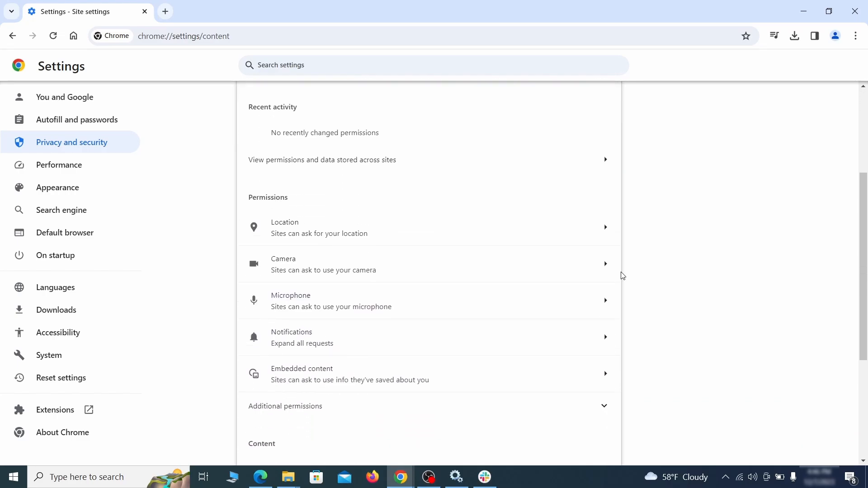
scroll(633, 262, "down", 1)
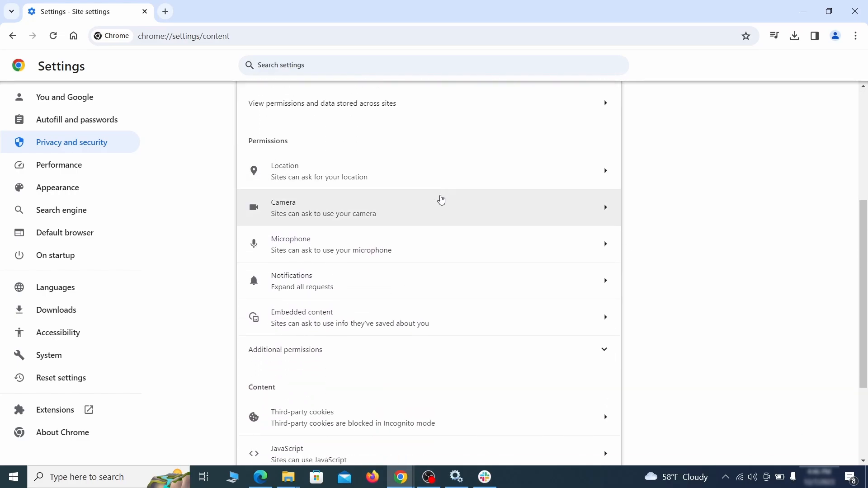
left_click(437, 179)
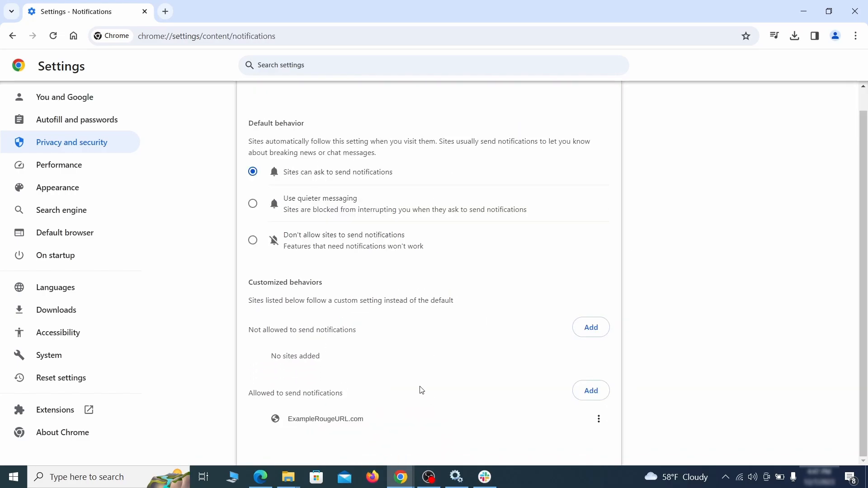
left_click(600, 421)
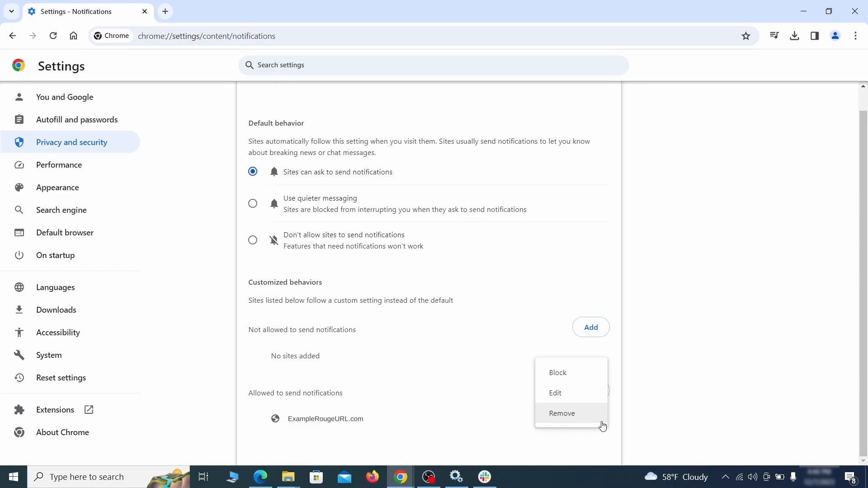
left_click(574, 418)
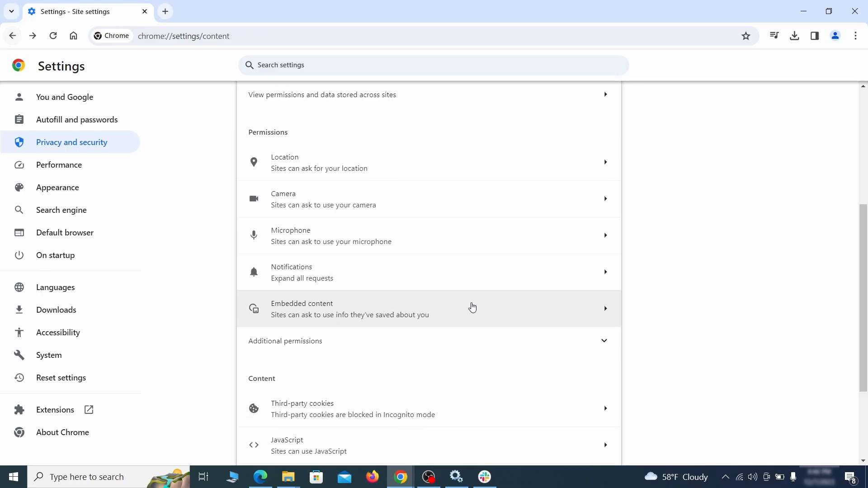
Step: Remove ExampleRougeURL.com from the sites allowed to use third-party cookies and return to the site settings
scroll(471, 307, "down", 2)
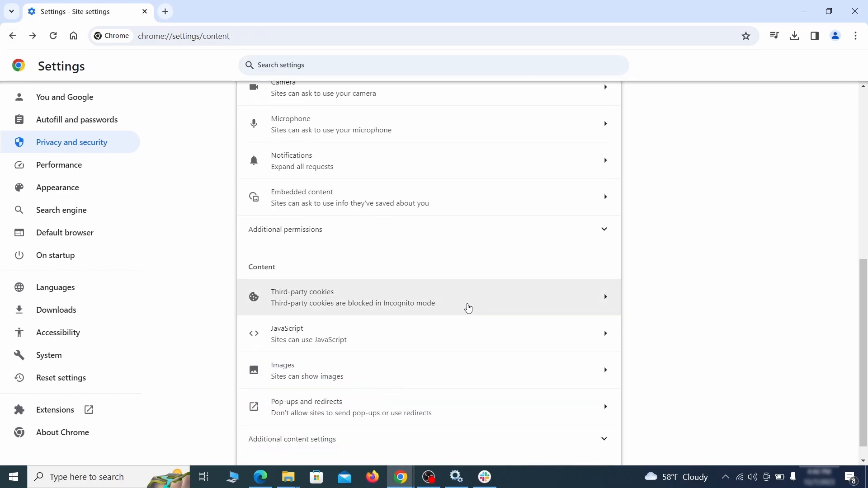
left_click(465, 305)
scroll(469, 306, "down", 5)
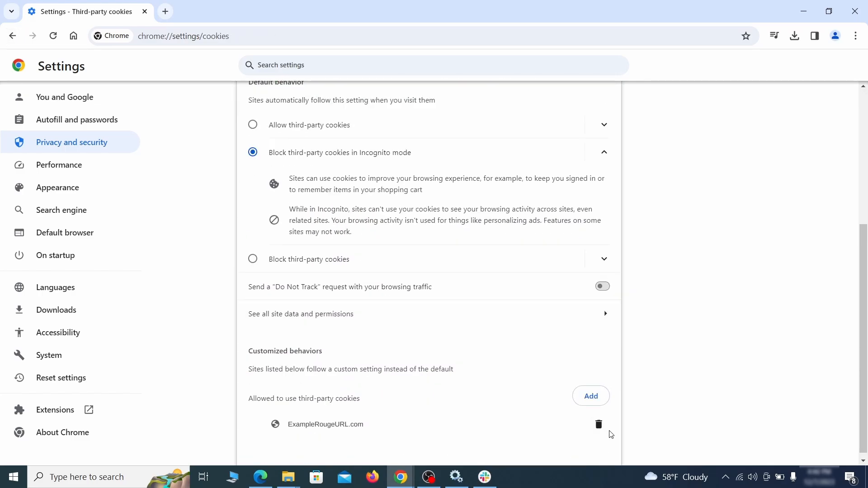
left_click(599, 425)
key("alt+Left")
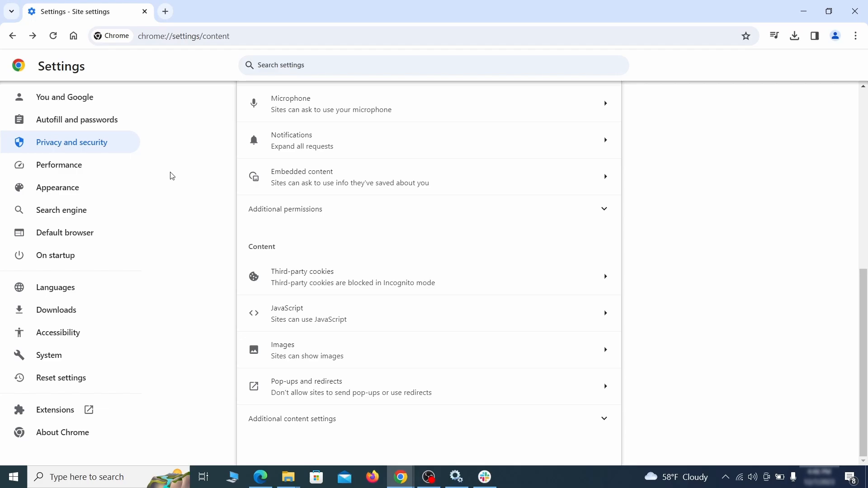
Step: Clear the custom home page address in the Appearance settings and turn off the home button
left_click(118, 190)
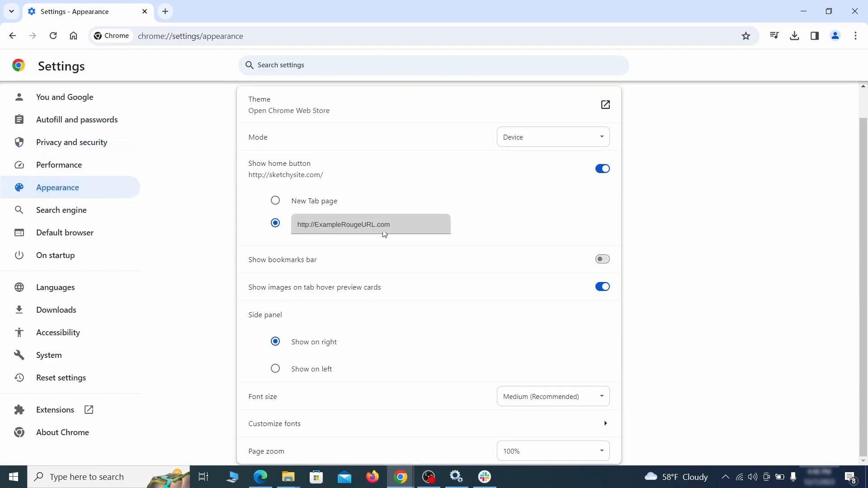
left_click_drag(391, 225, 285, 225)
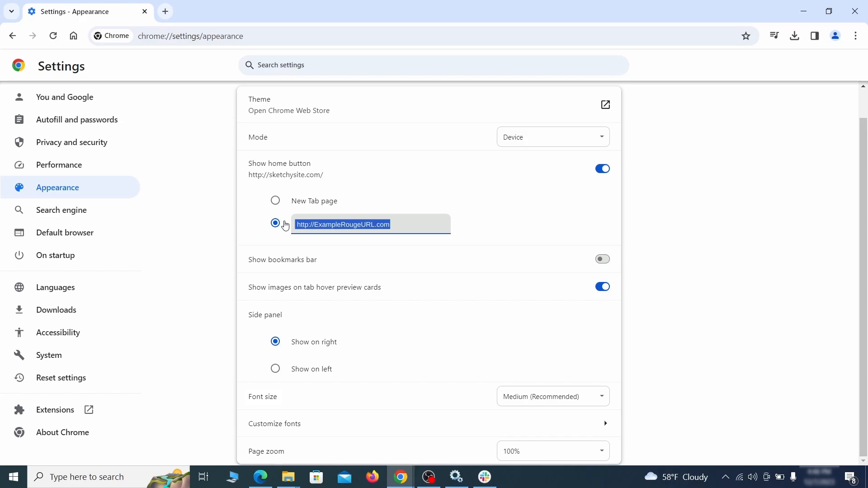
key("BackSpace")
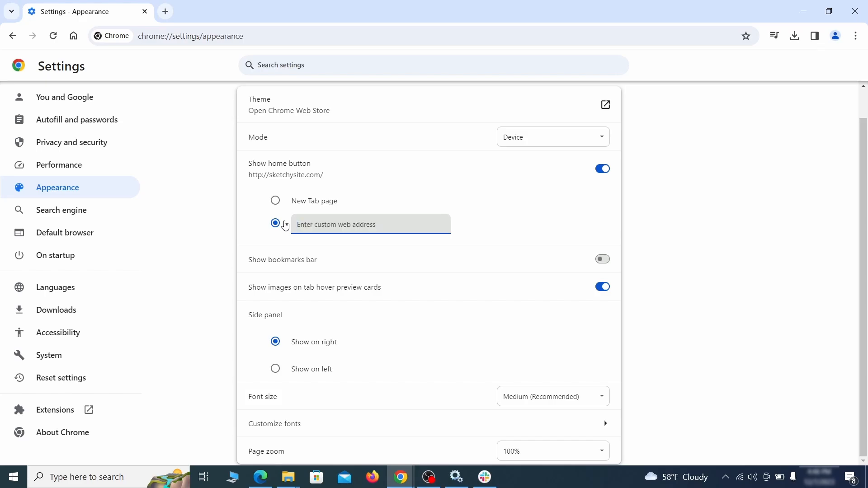
left_click(362, 172)
Step: Set Google as the search engine used in the address bar
left_click(93, 213)
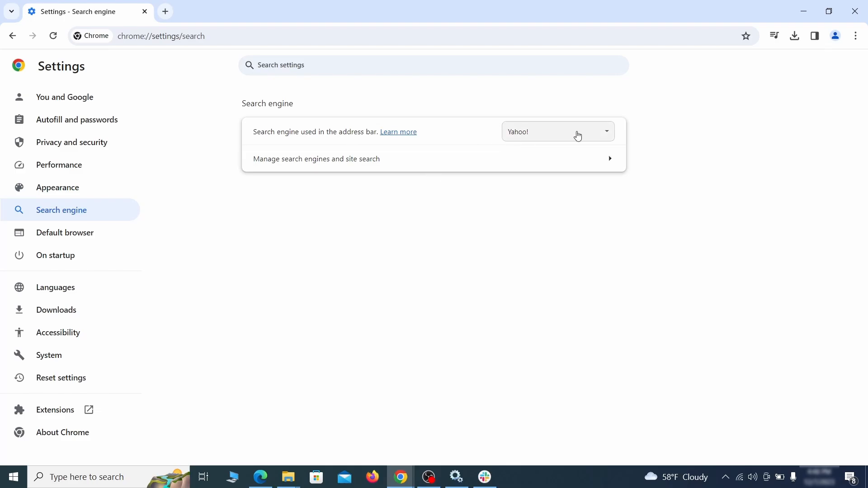
left_click(594, 136)
left_click(578, 144)
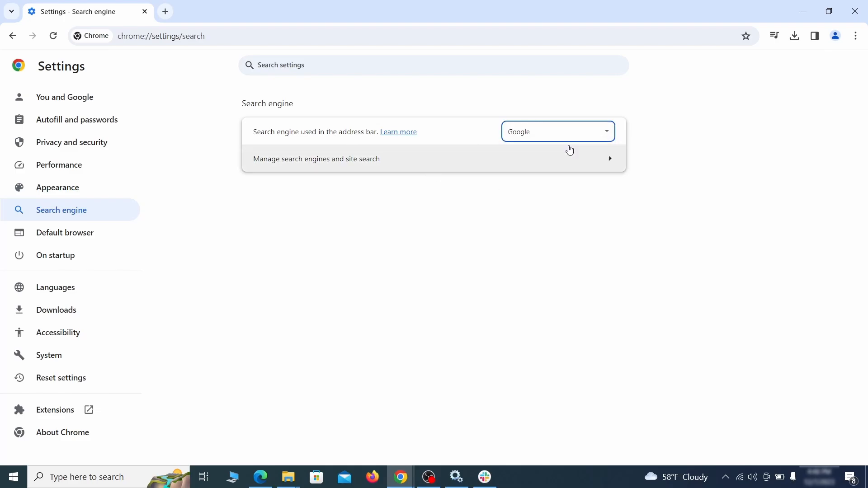
Step: Delete the ExampleRougeURL.com entry from the site search list in the search engine management settings
left_click(558, 167)
scroll(561, 235, "down", 2)
scroll(560, 236, "down", 5)
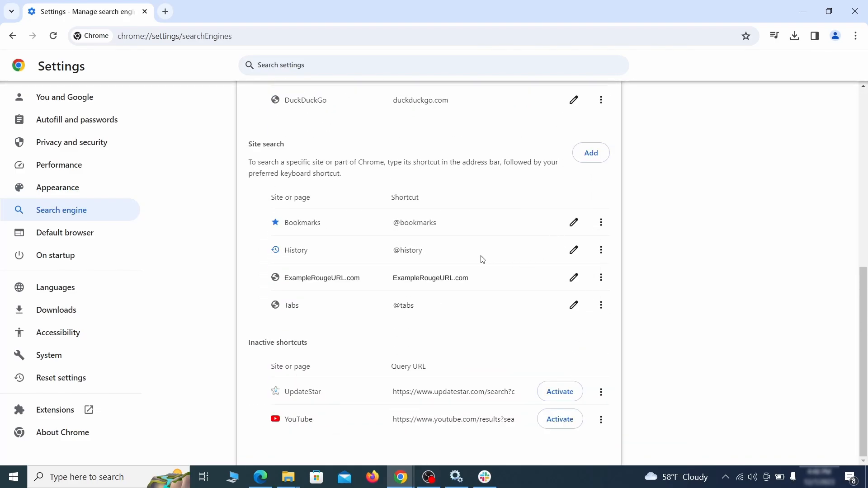
left_click(601, 278)
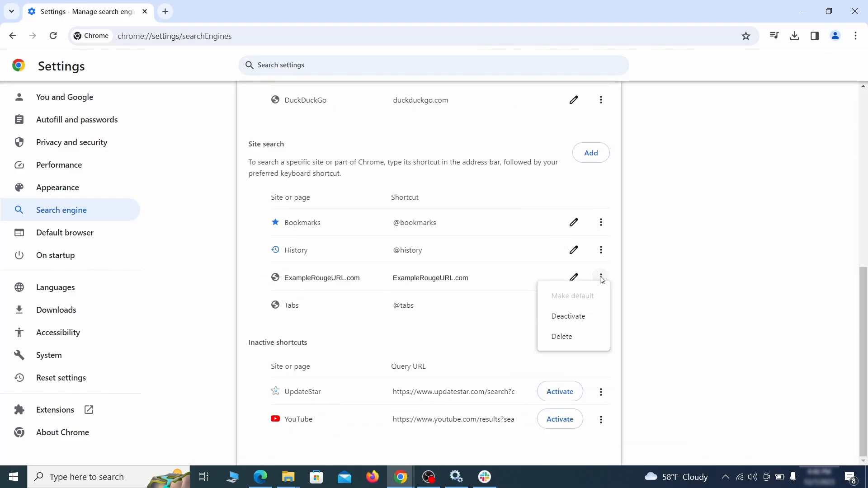
left_click(563, 339)
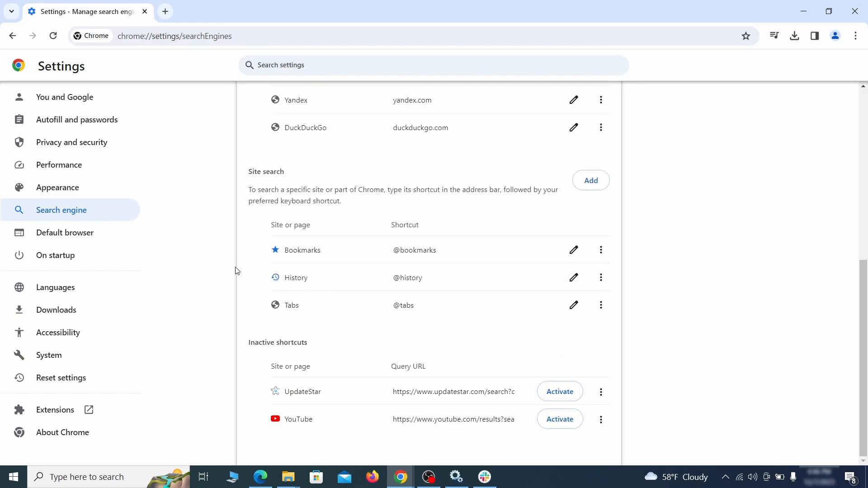
Step: Remove ExampleRougeURL.com from the startup pages and choose Continue where you left off as the startup behavior
left_click(67, 254)
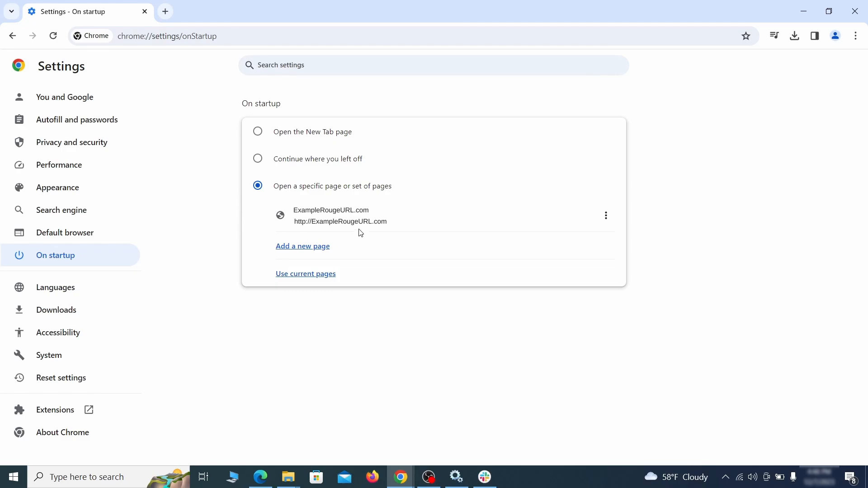
left_click(606, 217)
left_click(579, 244)
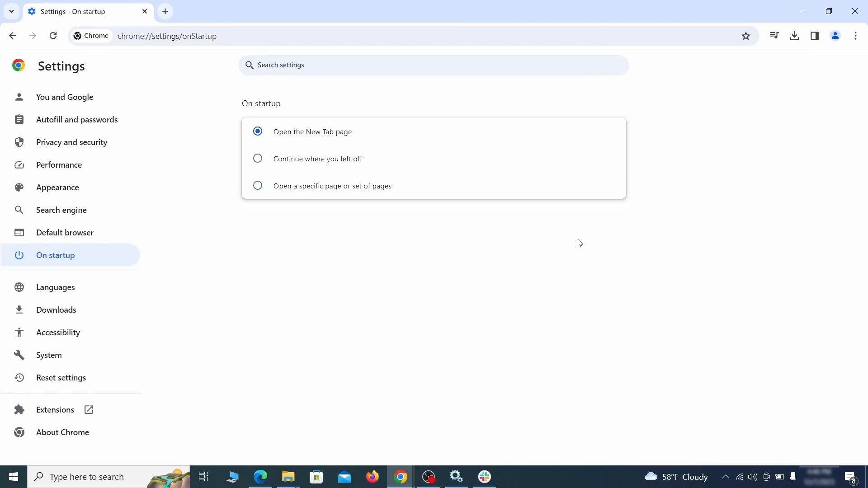
left_click(259, 162)
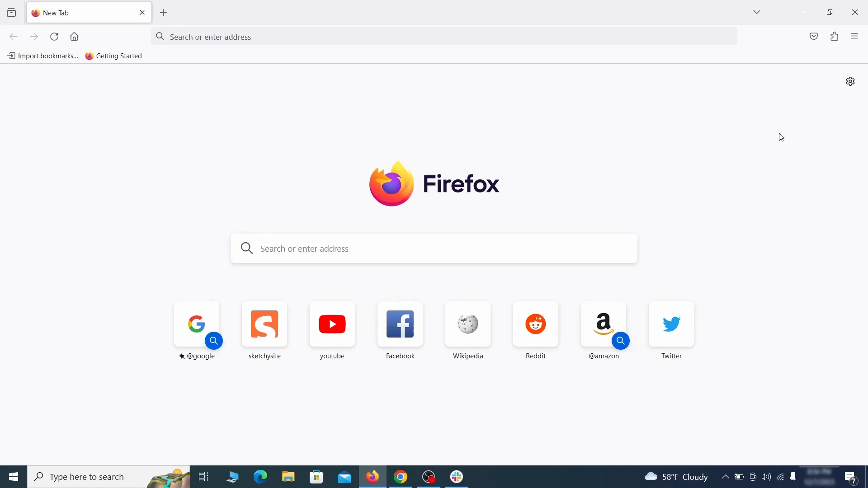
Step: Switch to Firefox and disable and remove the Contenu+ extension
left_click(836, 36)
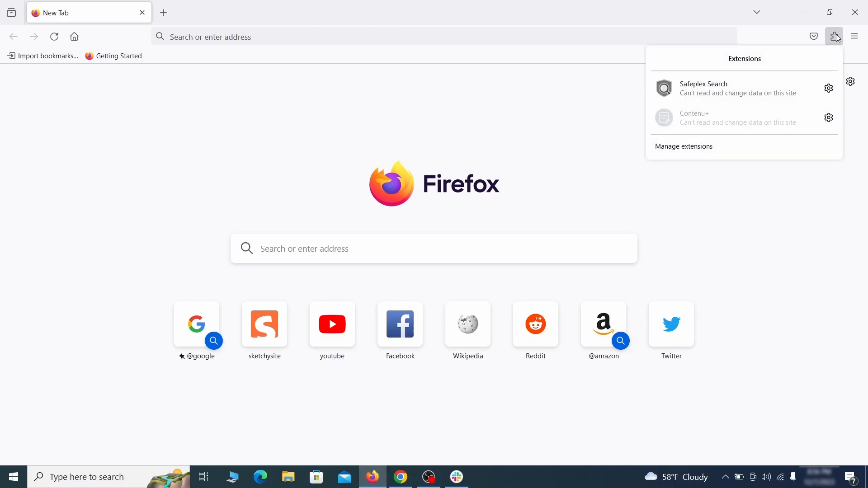
left_click(731, 148)
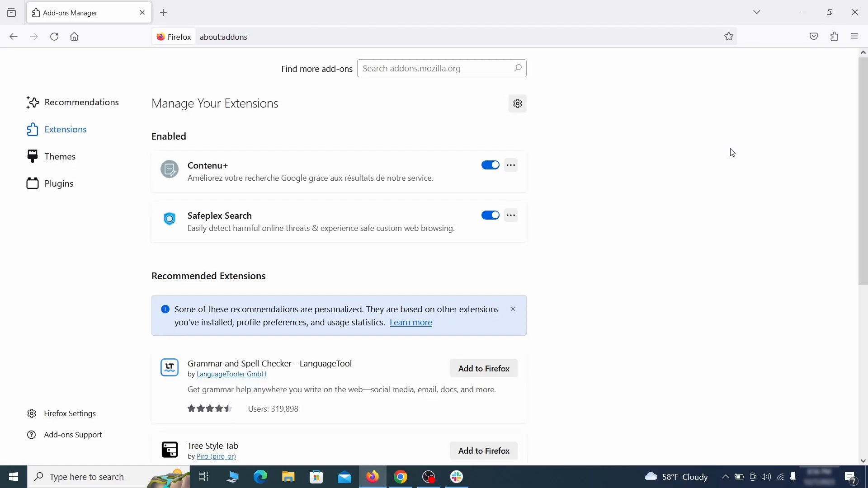
left_click(490, 165)
left_click(512, 165)
left_click(549, 183)
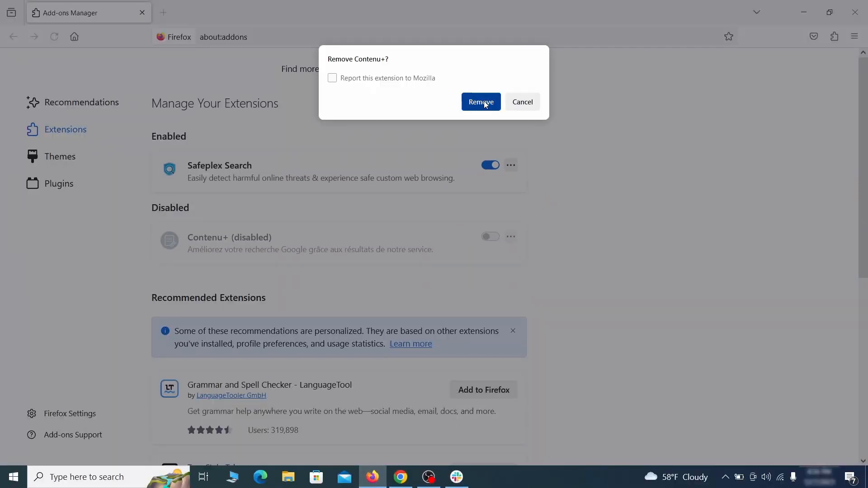
Step: Open Firefox's Home settings and delete the custom URL ExampleRougeURL.com used for the homepage and new windows
left_click(854, 36)
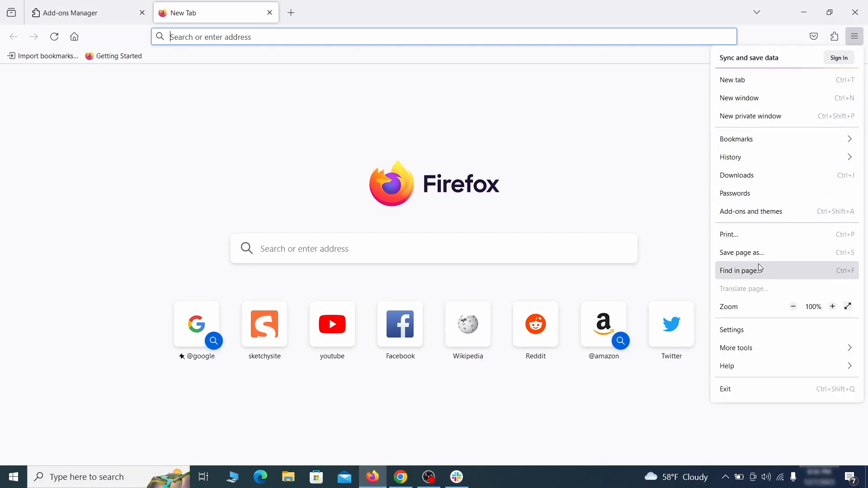
left_click(751, 333)
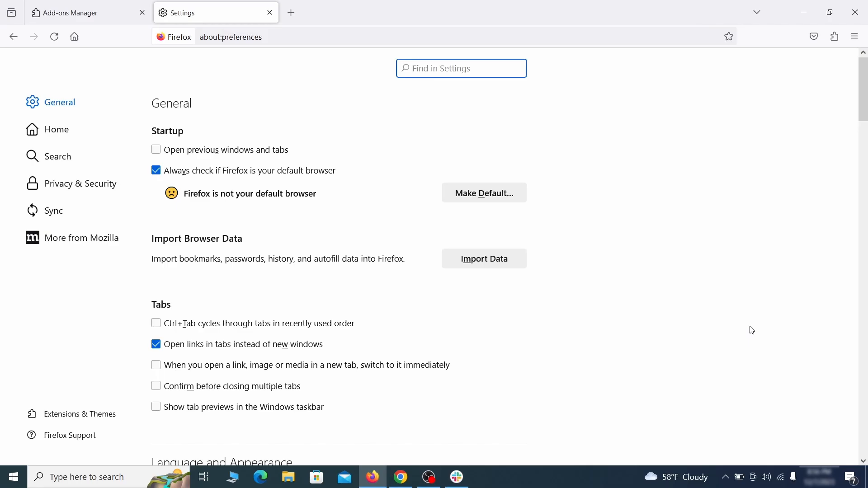
left_click(65, 130)
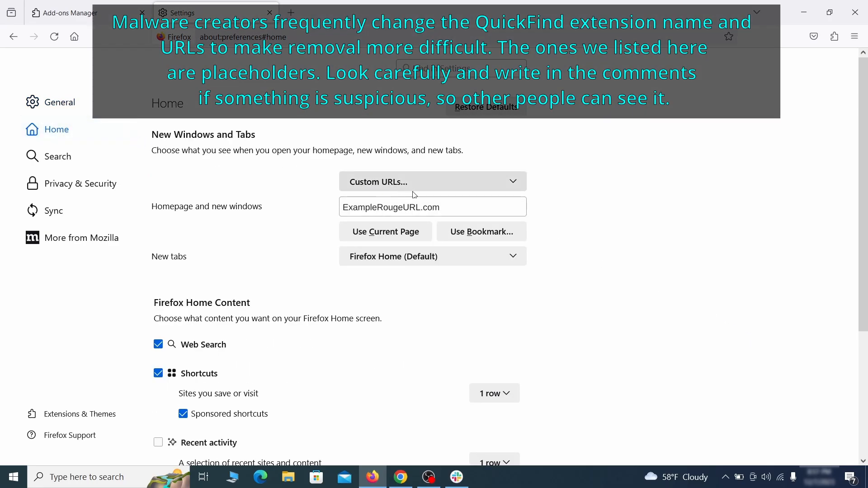
triple_click(438, 208)
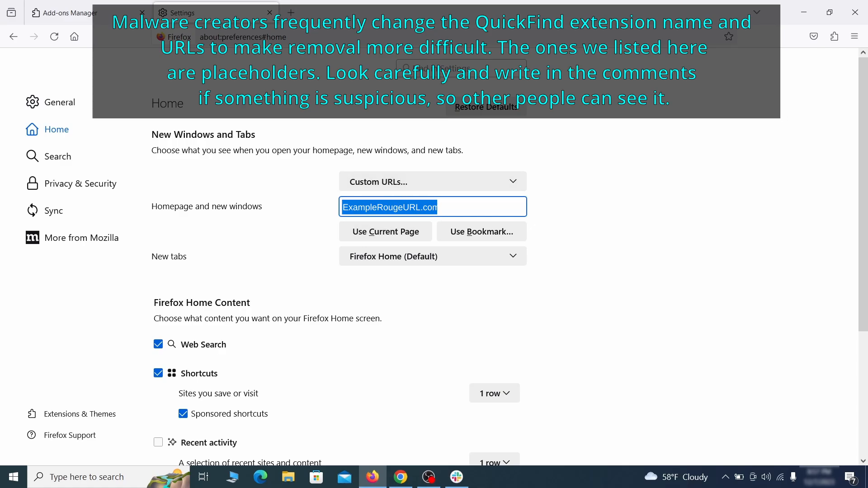
key("BackSpace")
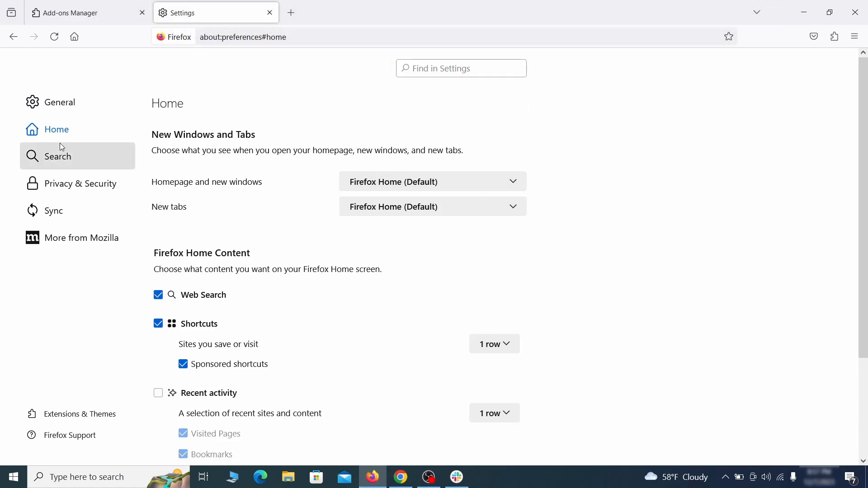
Step: Set Firefox's default search engine to Google
left_click(61, 156)
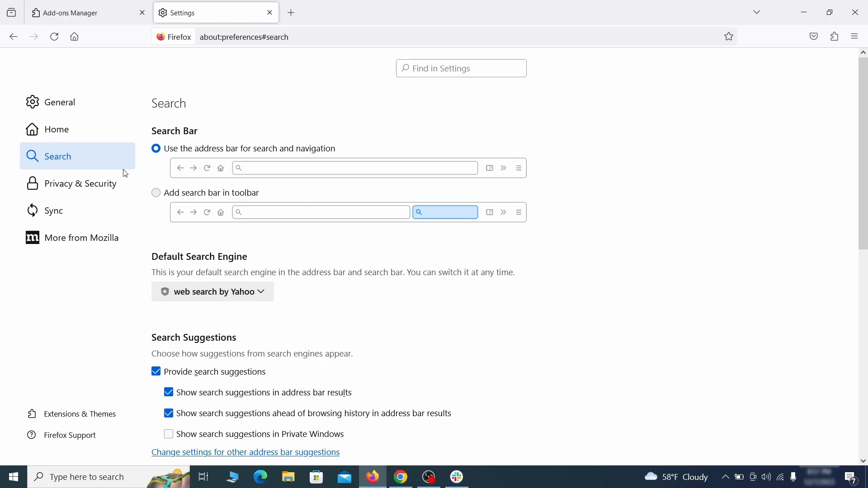
scroll(291, 240, "down", 2)
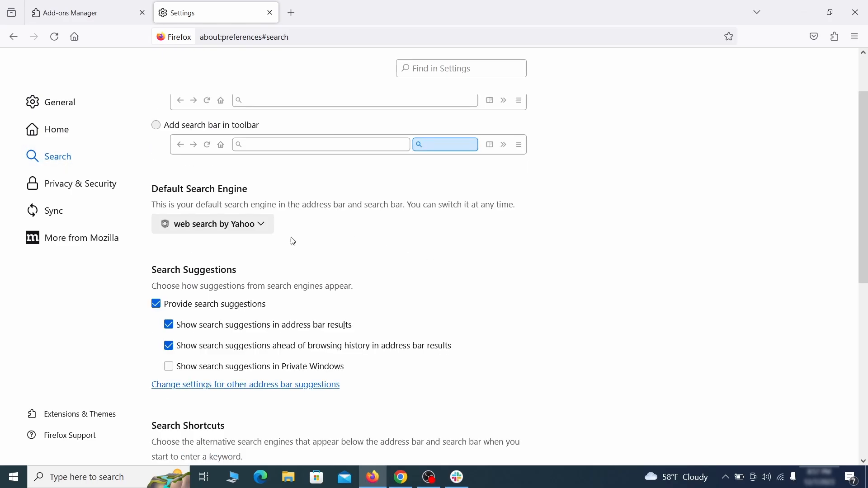
left_click(257, 228)
left_click(251, 242)
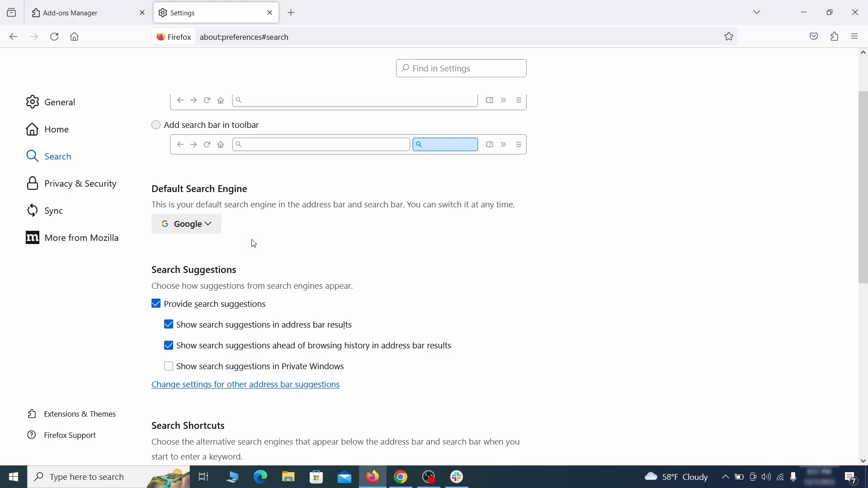
Step: Remove the web search by Yahoo engine from Firefox's search shortcuts
scroll(433, 251, "down", 4)
scroll(474, 229, "down", 3)
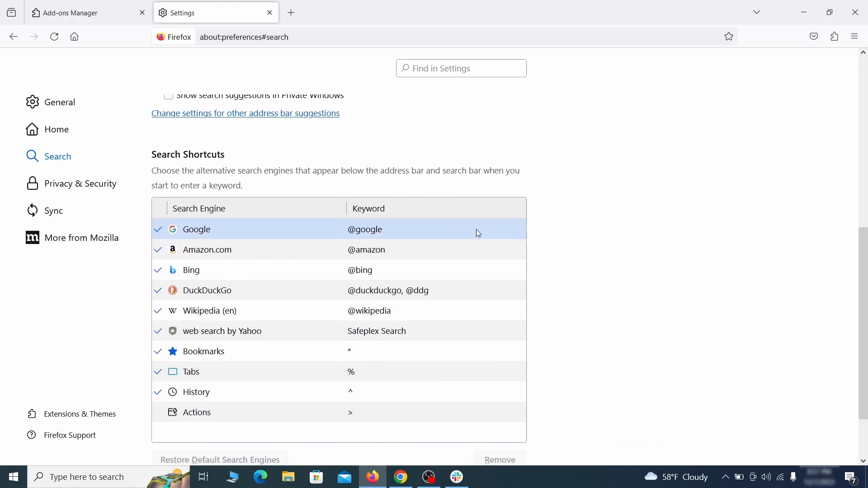
scroll(476, 229, "down", 3)
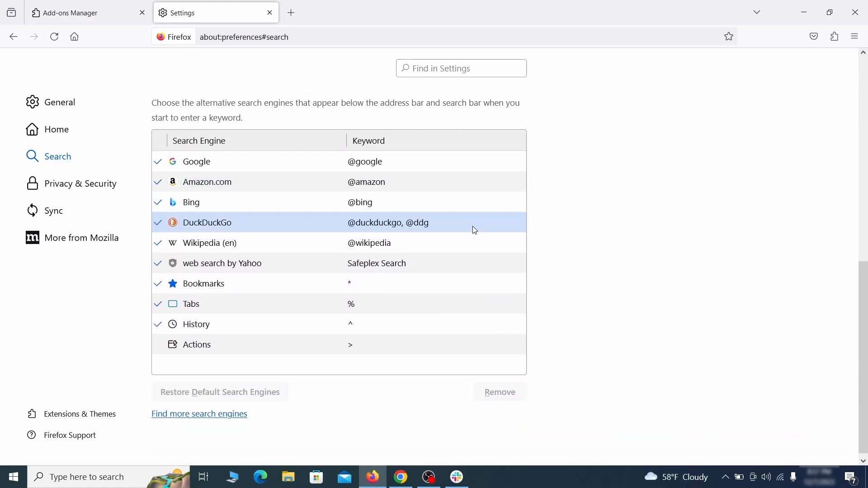
left_click(432, 269)
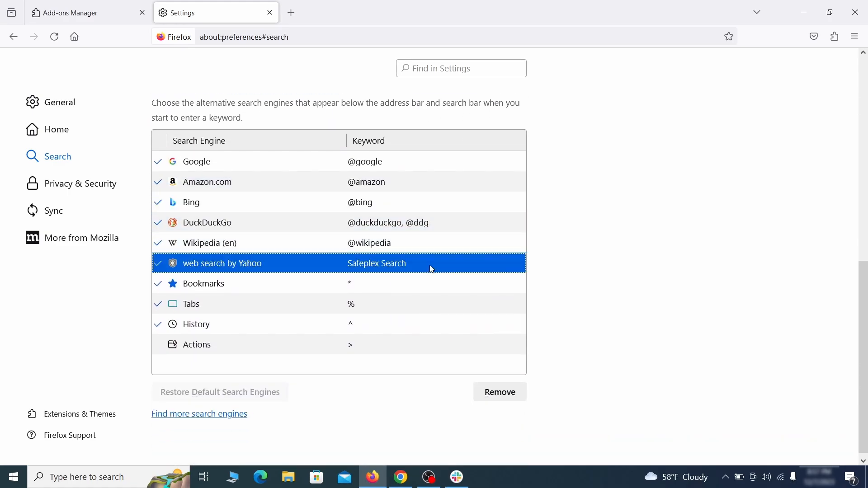
left_click(519, 403)
scroll(411, 285, "up", 3)
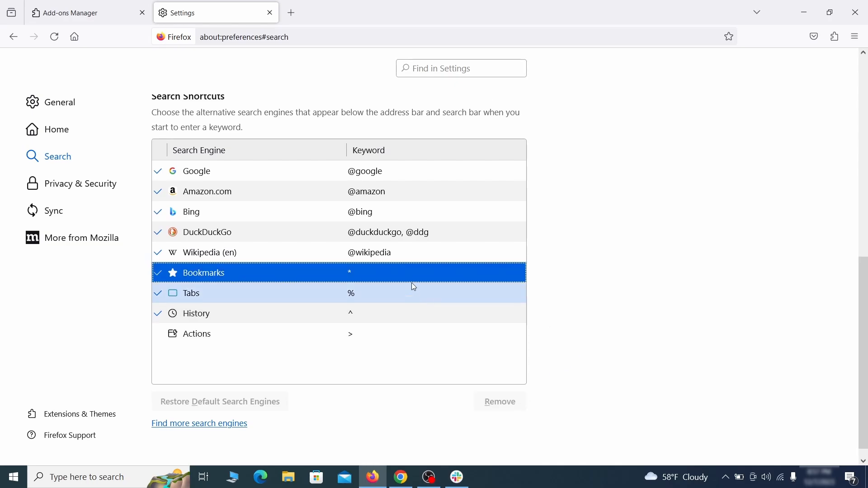
Step: Clear all cookies, site data and cached web content from Firefox's Privacy & Security settings
left_click(84, 182)
scroll(578, 208, "down", 8)
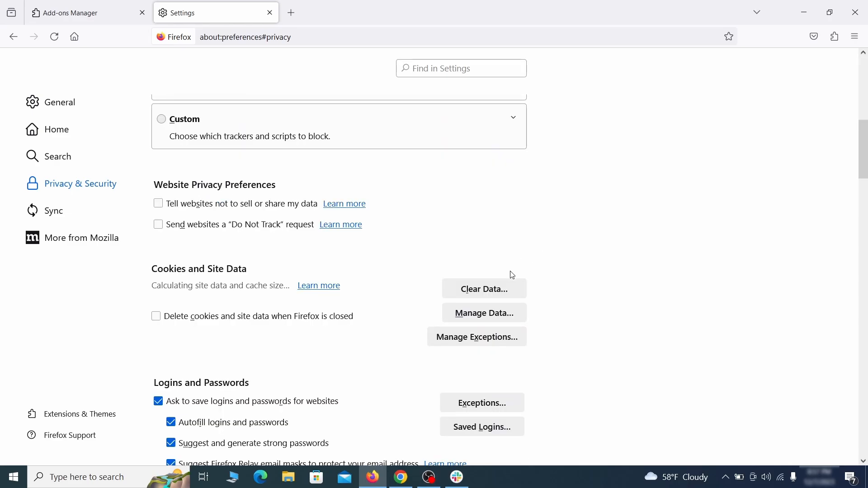
left_click(495, 288)
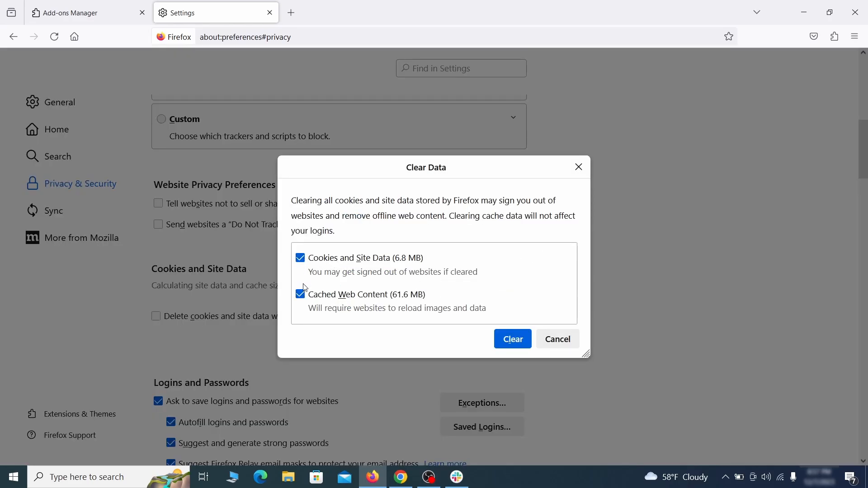
left_click(524, 339)
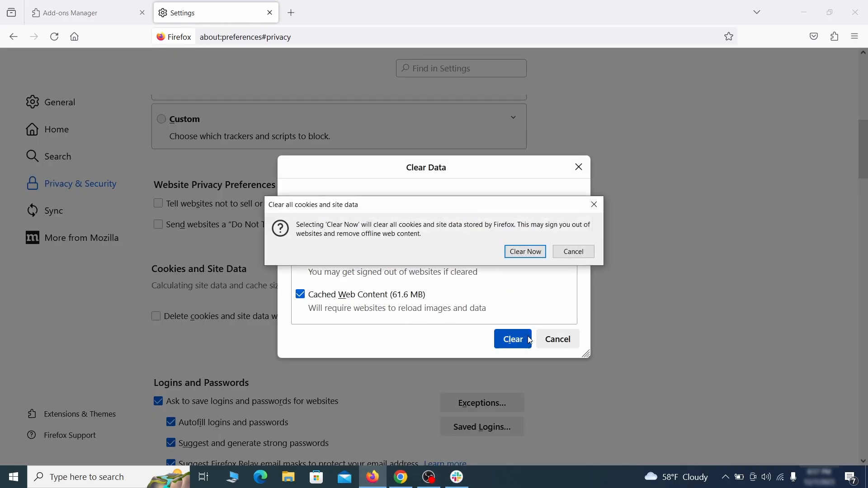
left_click(526, 252)
Step: Open the Notifications permission settings in Firefox to check which sites are listed
scroll(588, 276, "down", 5)
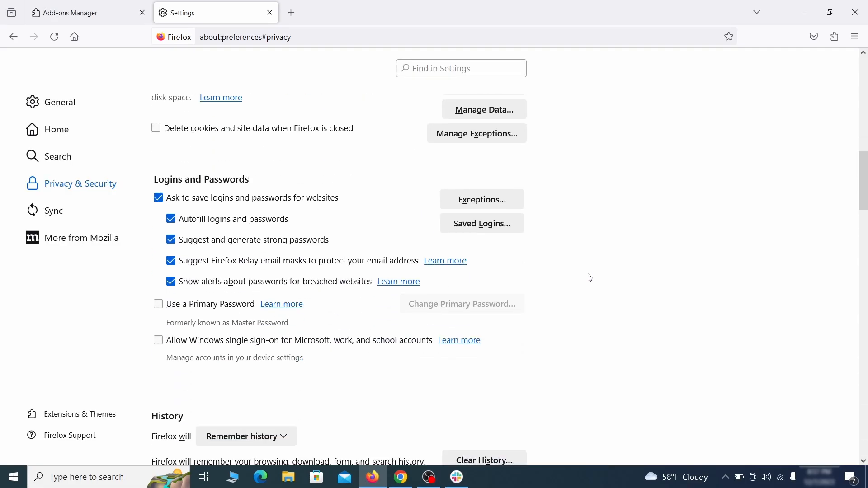
scroll(590, 278, "down", 10)
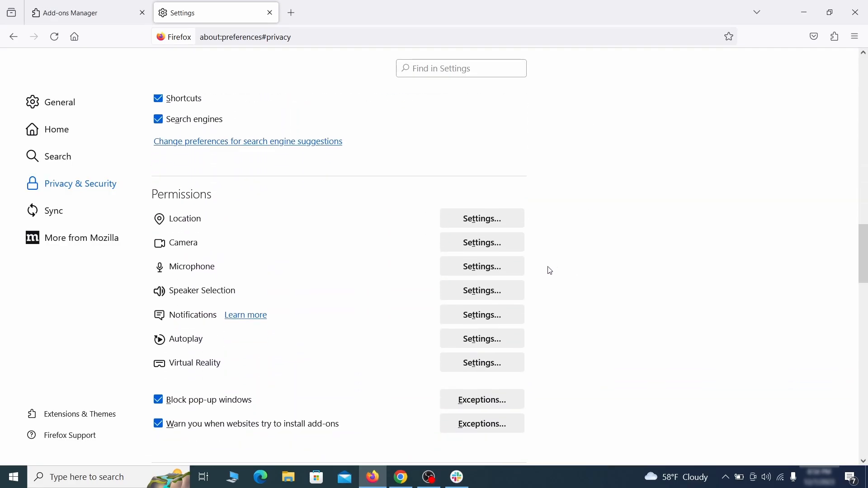
left_click(501, 318)
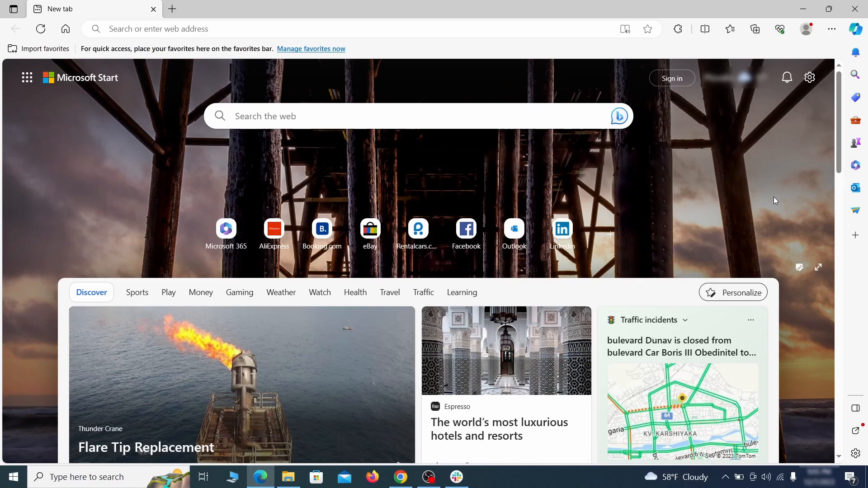
Step: Turn off the Quidco Cashback Reminder extension in Microsoft Edge and remove it
left_click(831, 29)
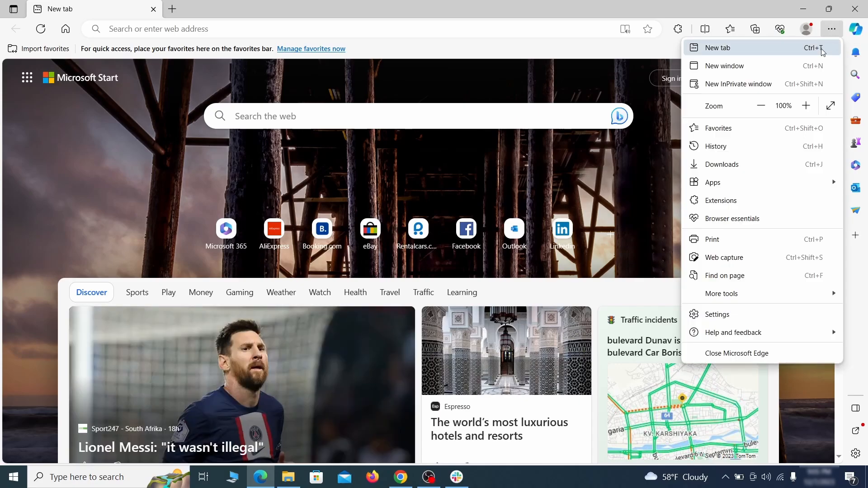
left_click(746, 199)
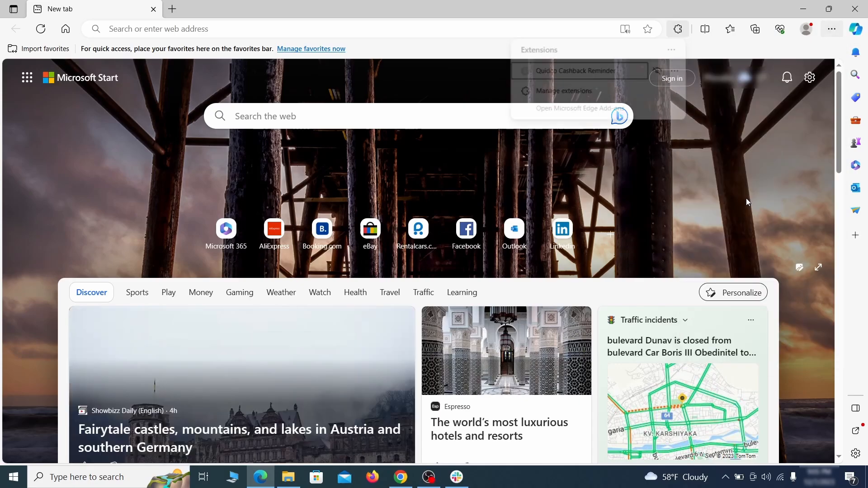
left_click(562, 93)
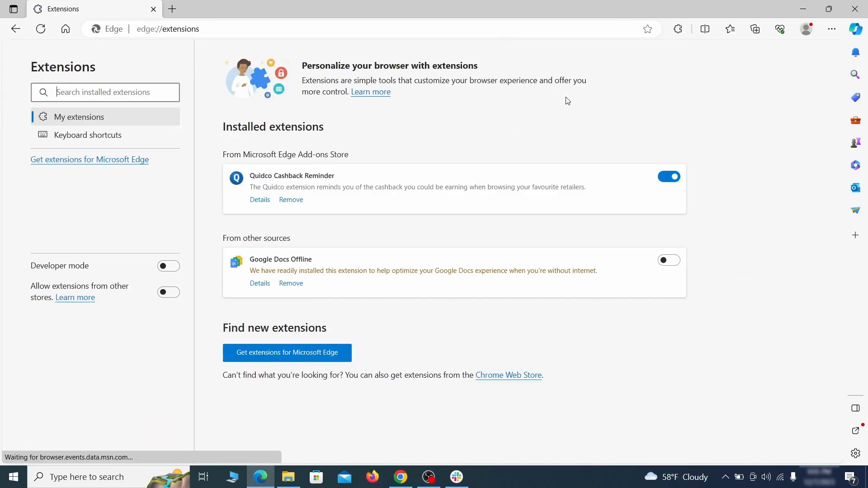
left_click(670, 178)
left_click(291, 200)
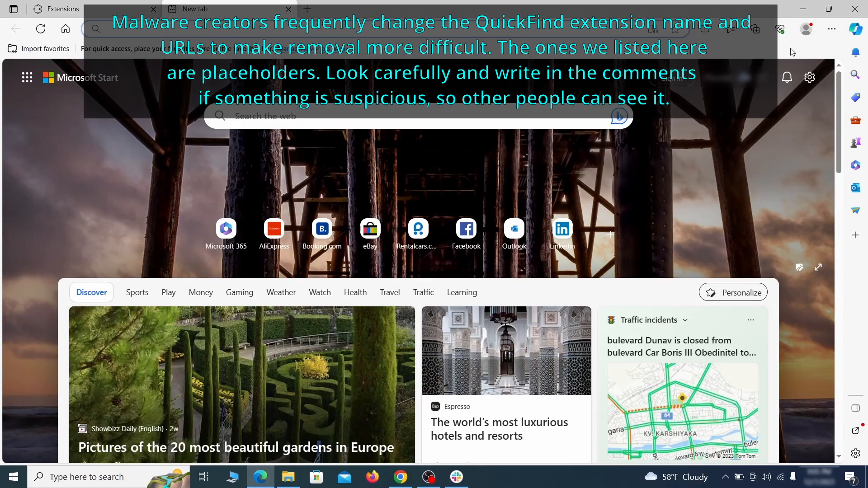
Step: Clear Edge's browsing data from the last hour, including browsing history, download history, cookies, cached files and site permissions
left_click(831, 30)
left_click(720, 313)
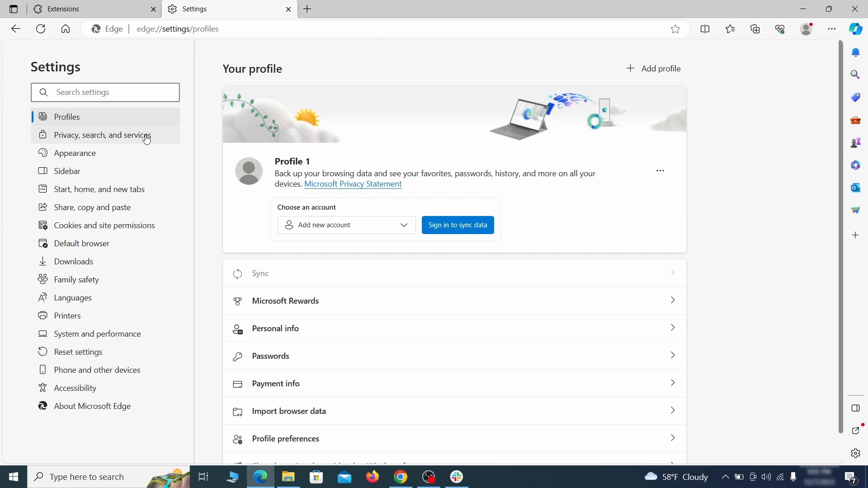
left_click(146, 136)
scroll(470, 277, "down", 5)
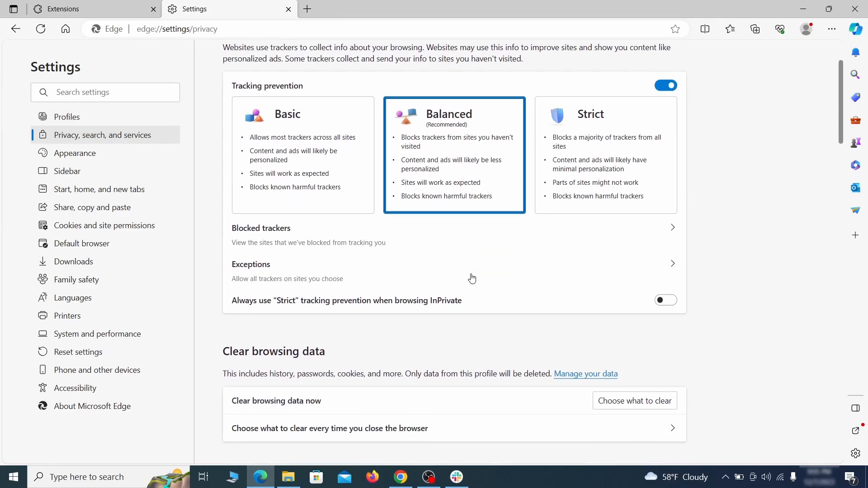
left_click(650, 314)
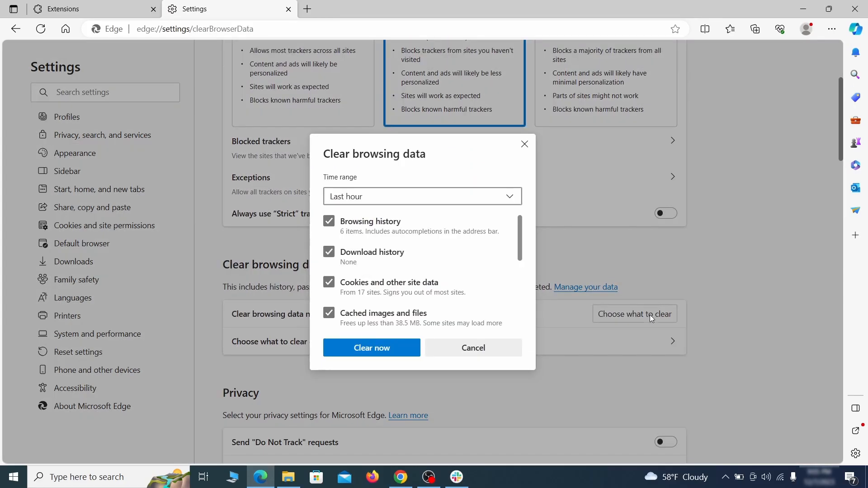
scroll(347, 221, "down", 5)
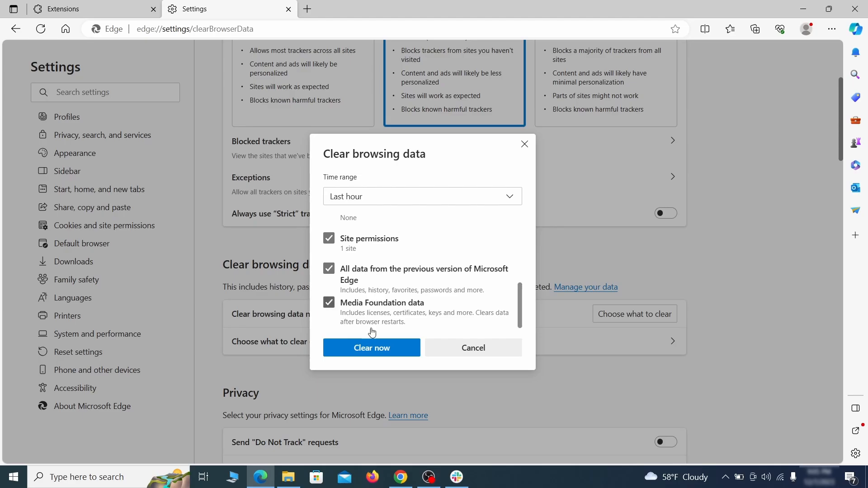
left_click(409, 352)
Step: Set the search engine used in Edge's address bar to Google
scroll(560, 257, "down", 10)
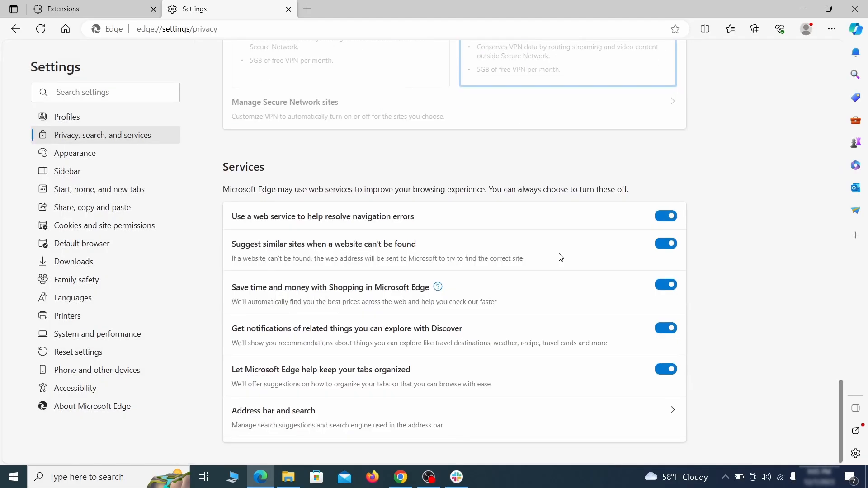
left_click(496, 424)
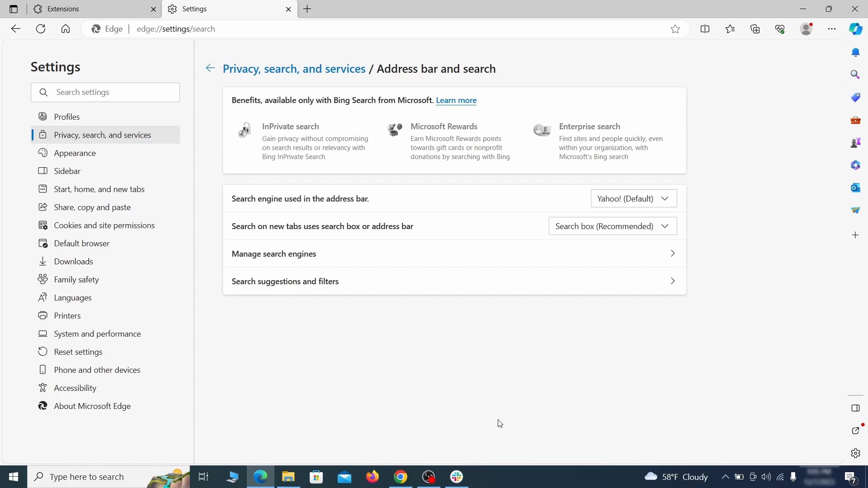
left_click(670, 201)
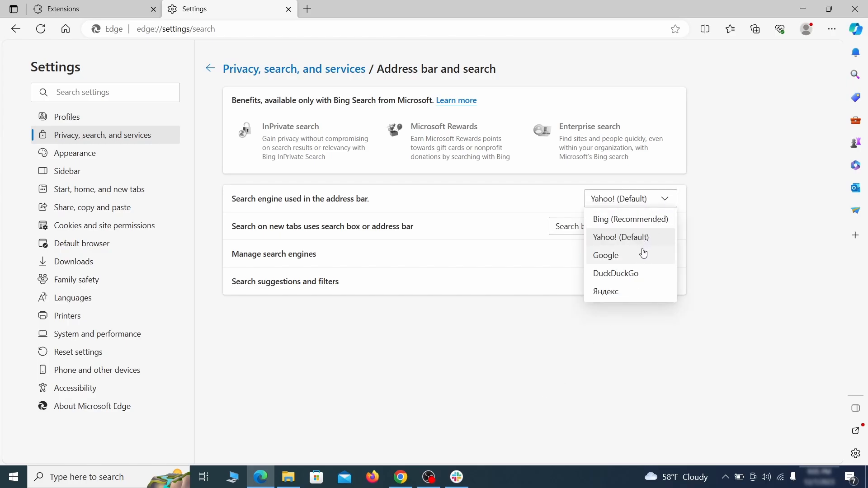
left_click(642, 254)
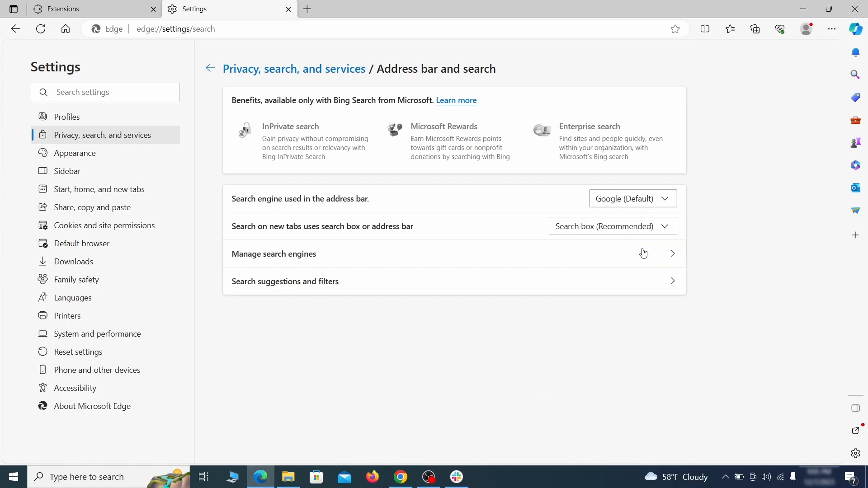
Step: Remove ExampleRougeURL.com from Edge's list of address bar search engines
left_click(334, 261)
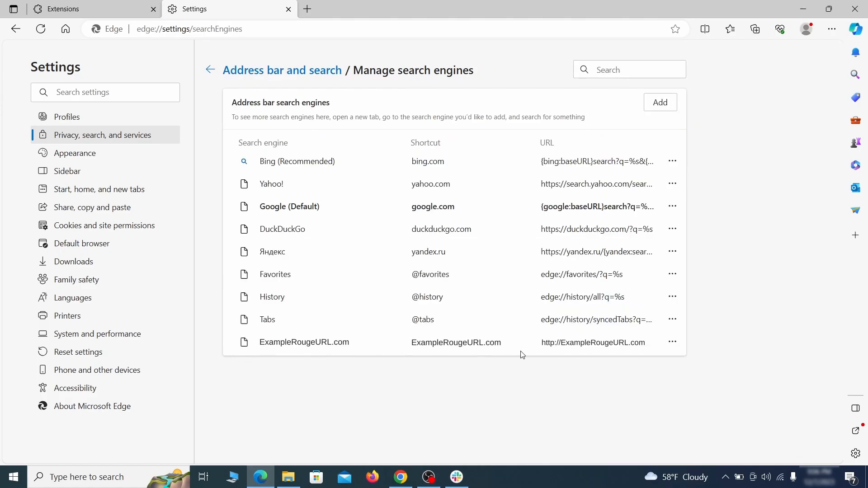
left_click(674, 342)
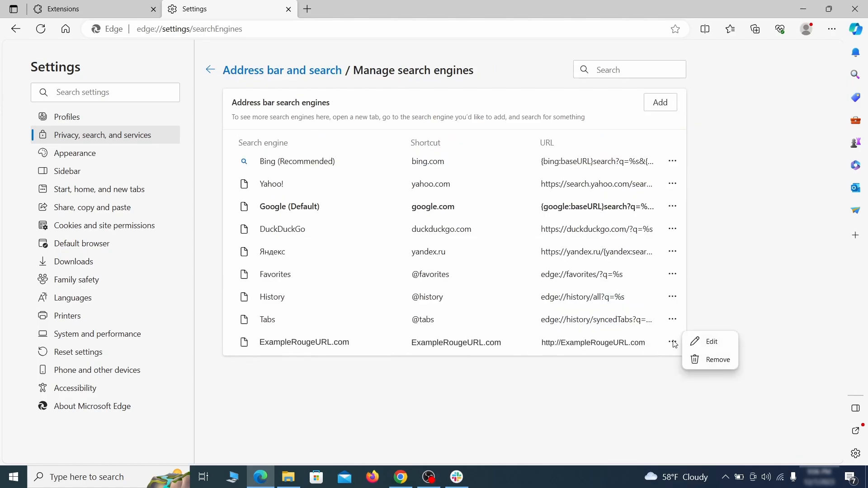
left_click(720, 362)
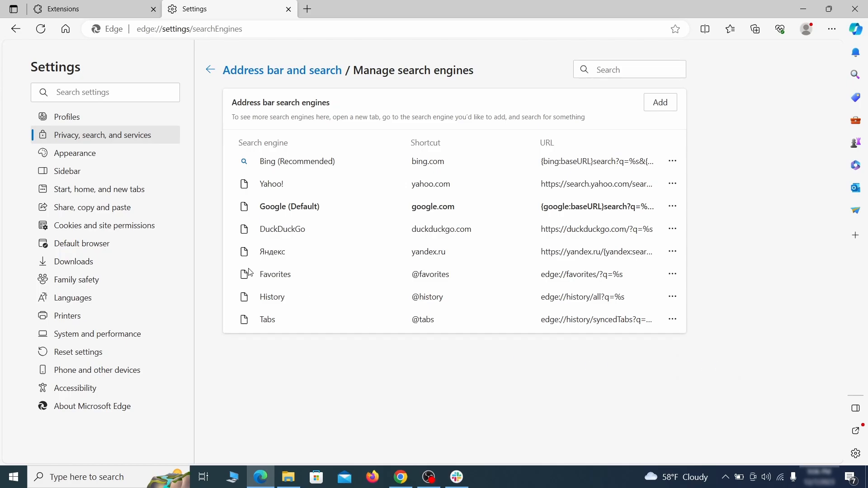
Step: Delete ExampleRougeURL.com from Edge's startup pages, clear the home button's custom URL and set the home button to open the new tab page
left_click(109, 190)
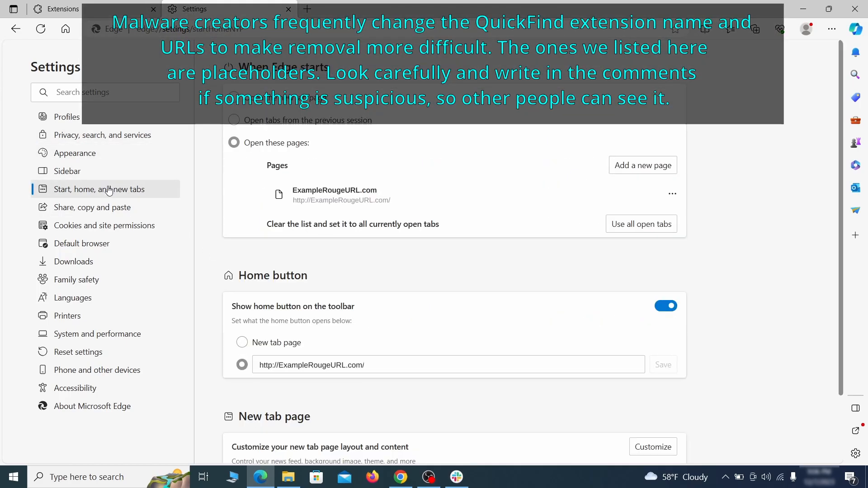
left_click(672, 199)
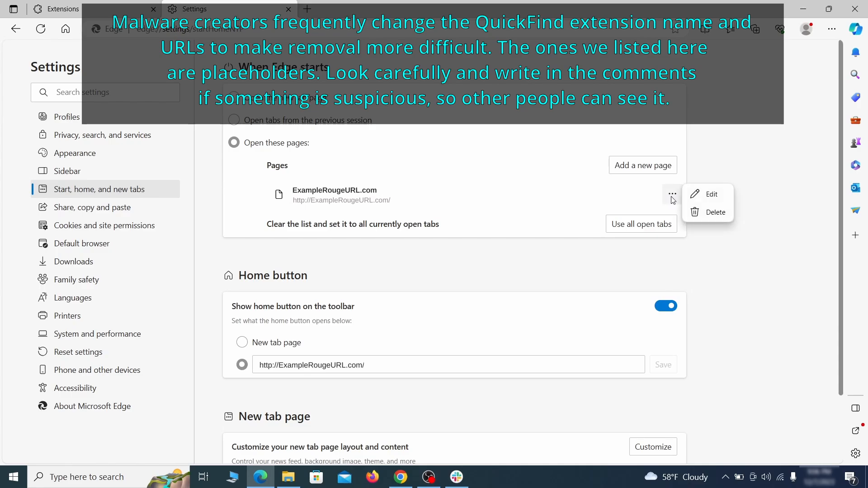
left_click(708, 213)
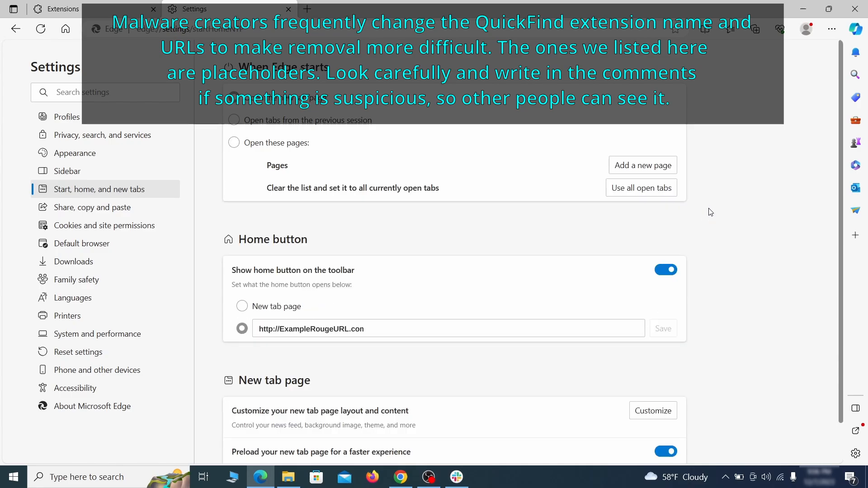
triple_click(377, 325)
key("BackSpace")
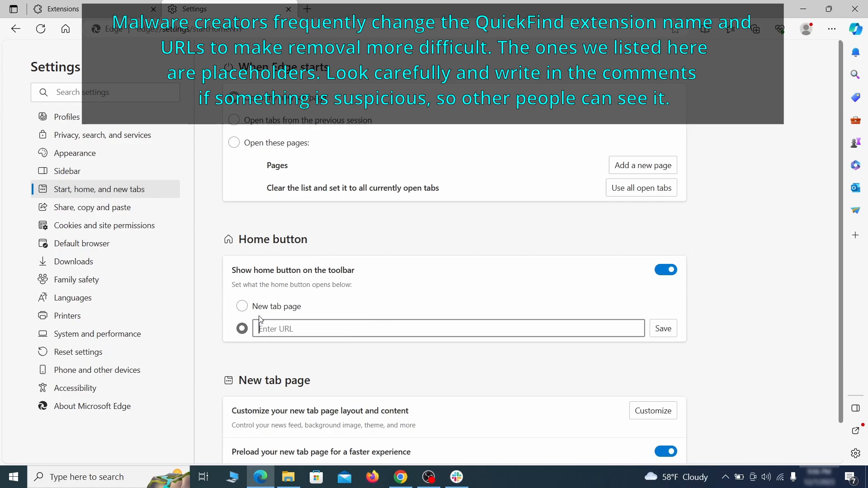
left_click(242, 307)
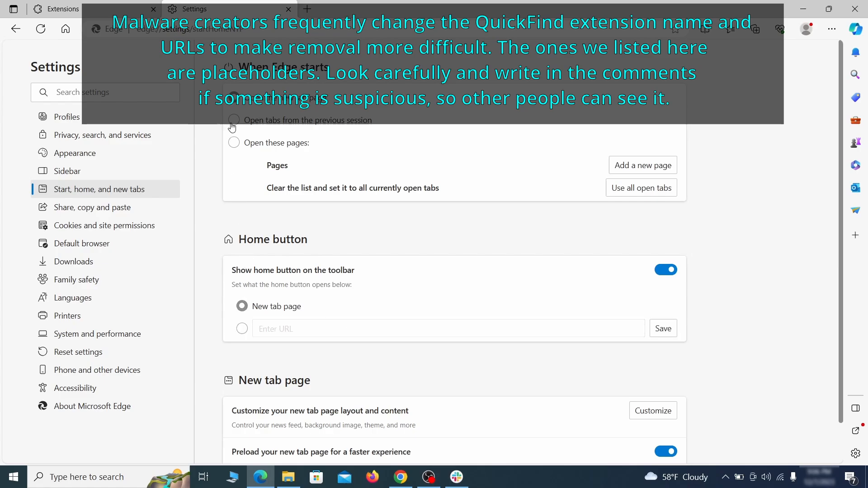
Step: Remove ExampleRougeURL.com from the sites allowed to send notifications in Edge's site permissions
left_click(156, 225)
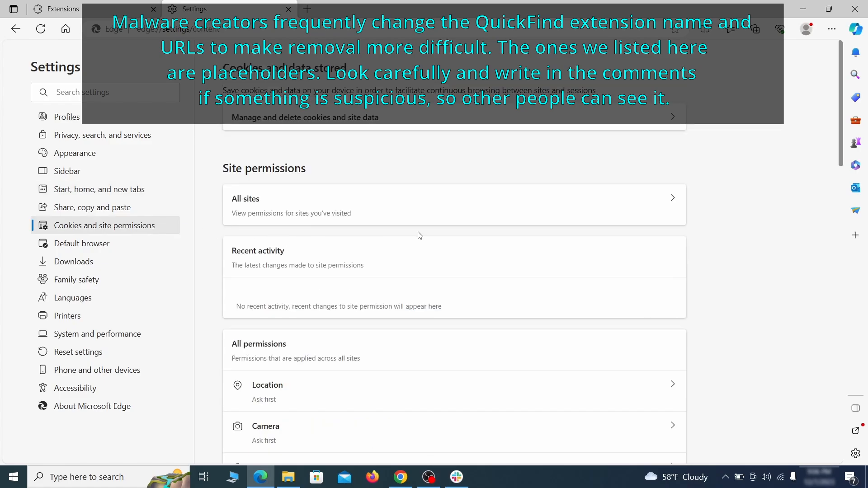
scroll(419, 233, "down", 5)
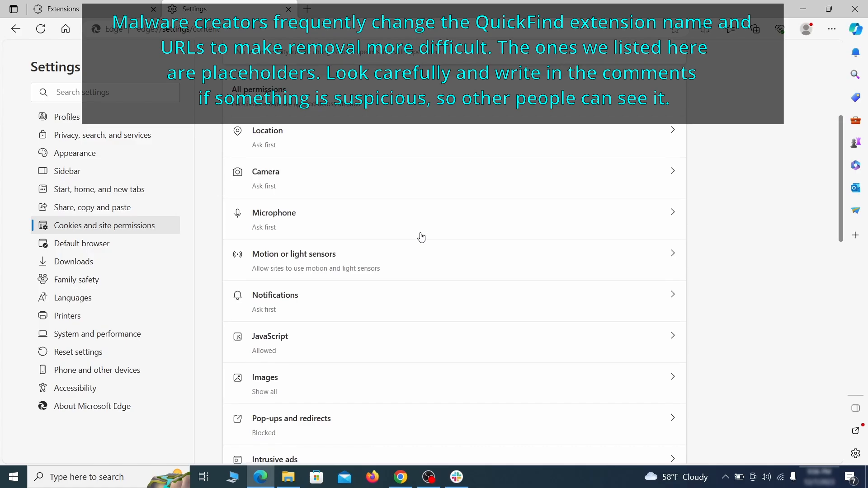
scroll(416, 238, "down", 1)
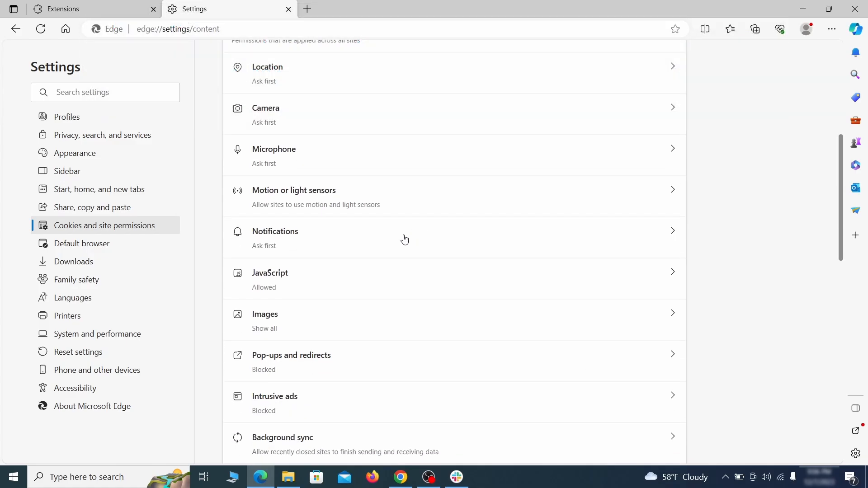
left_click(405, 240)
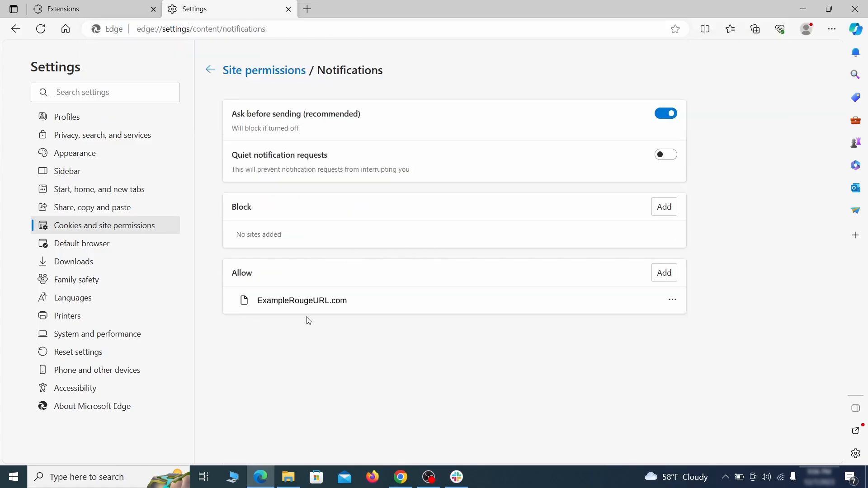
left_click(672, 299)
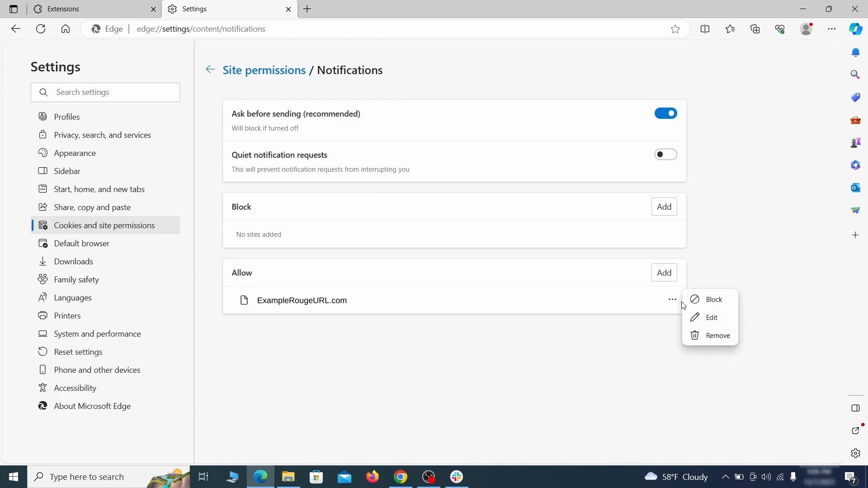
left_click(712, 338)
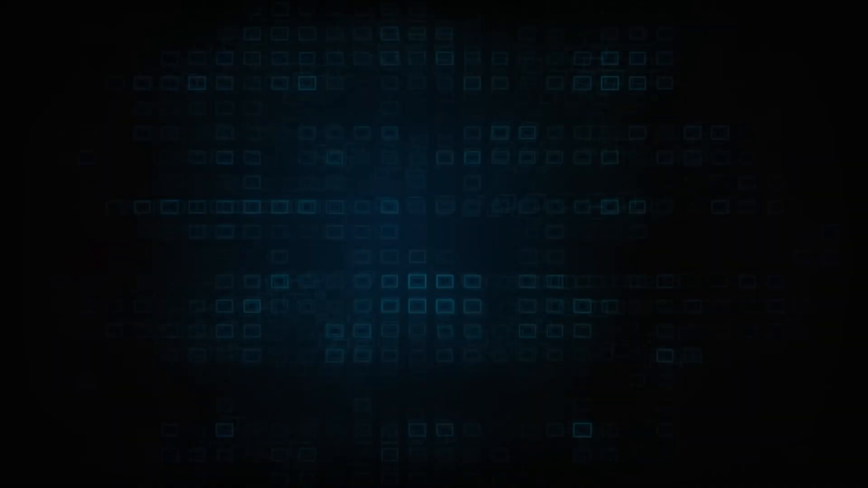